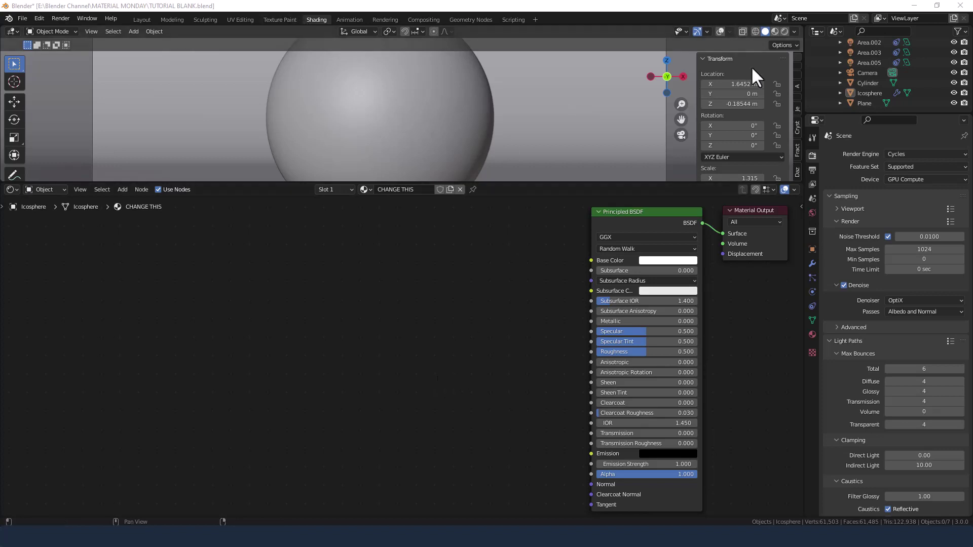
Preview the sphere in Rendered shading and give the Principled BSDF Metallic 1, Specular 0, Specular Tint 0, Roughness 0.05.
click(785, 31)
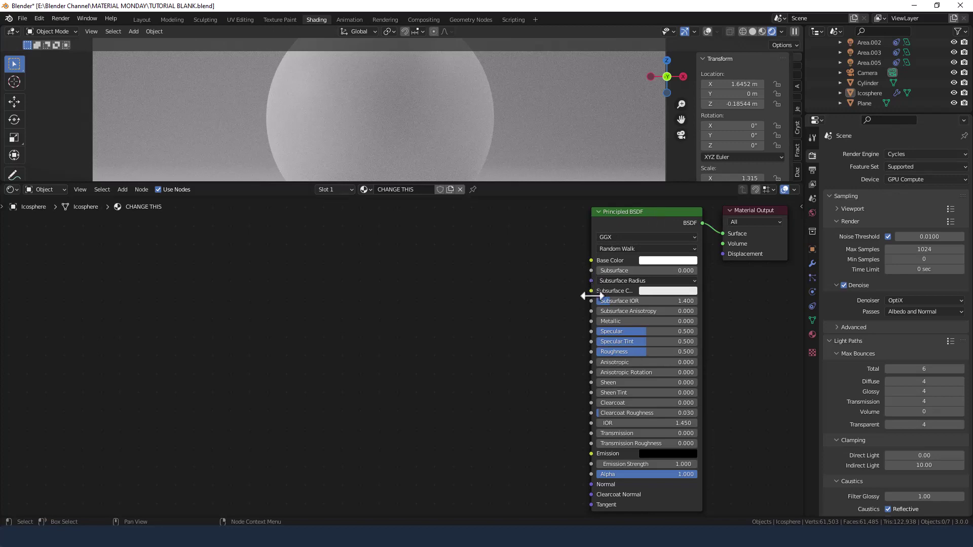
drag(603, 321, 602, 342)
drag(673, 352, 608, 352)
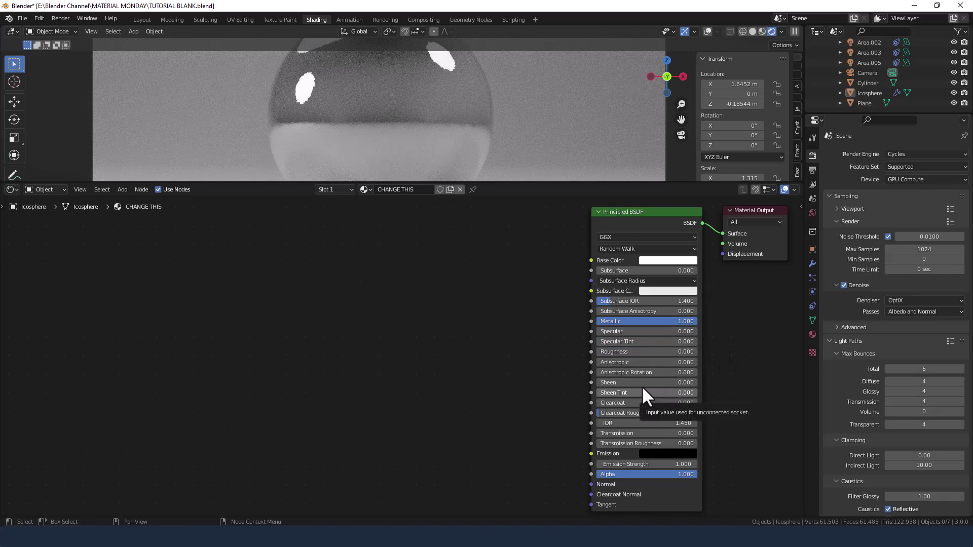
click(626, 351)
text(0.05)
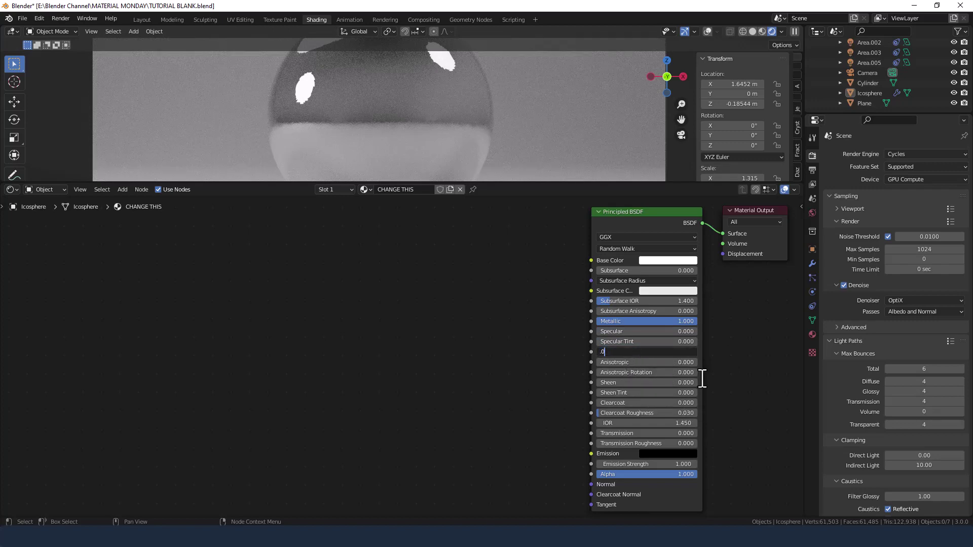
key(Return)
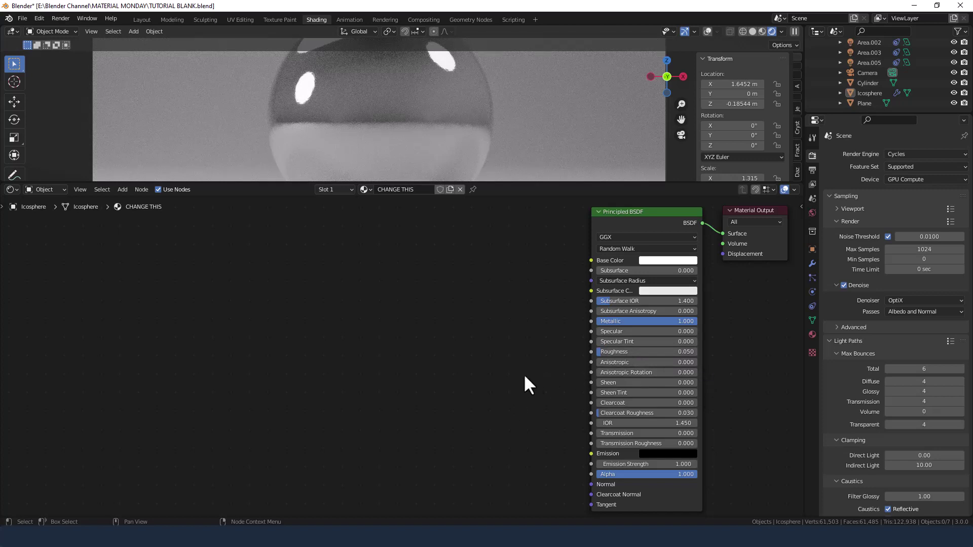
key(Home)
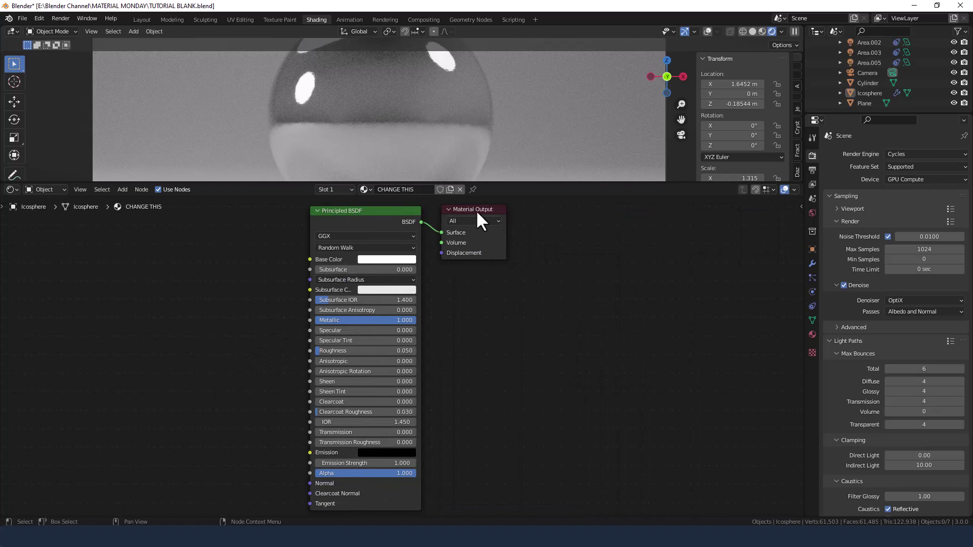
Move the Material Output right and add a Glass BSDF node between the nodes.
drag(477, 213, 605, 219)
key(shift+a)
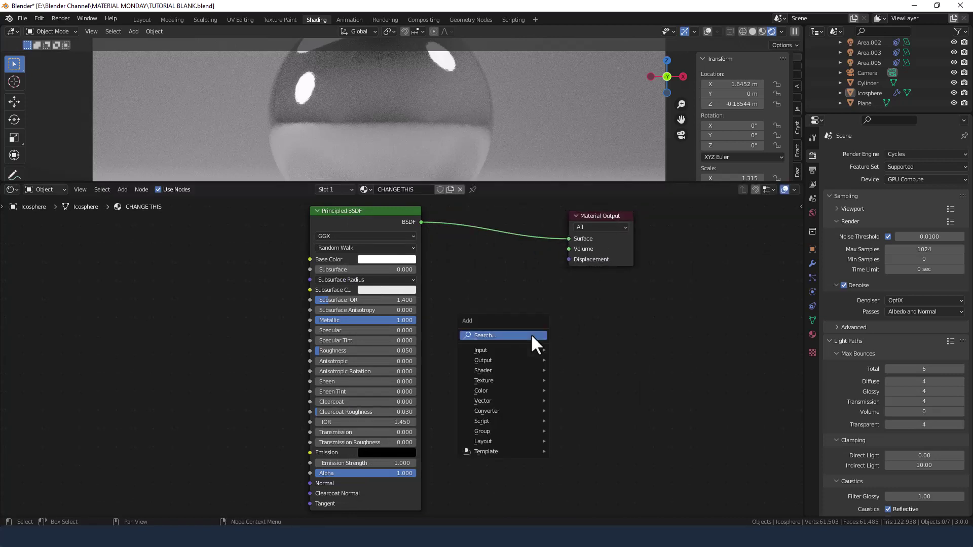
click(508, 333)
text(GLAS)
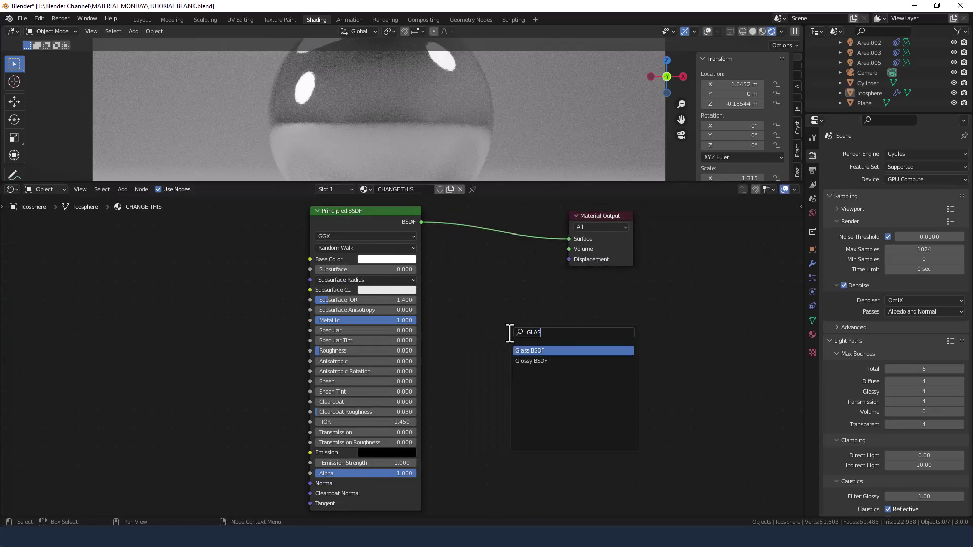
click(527, 351)
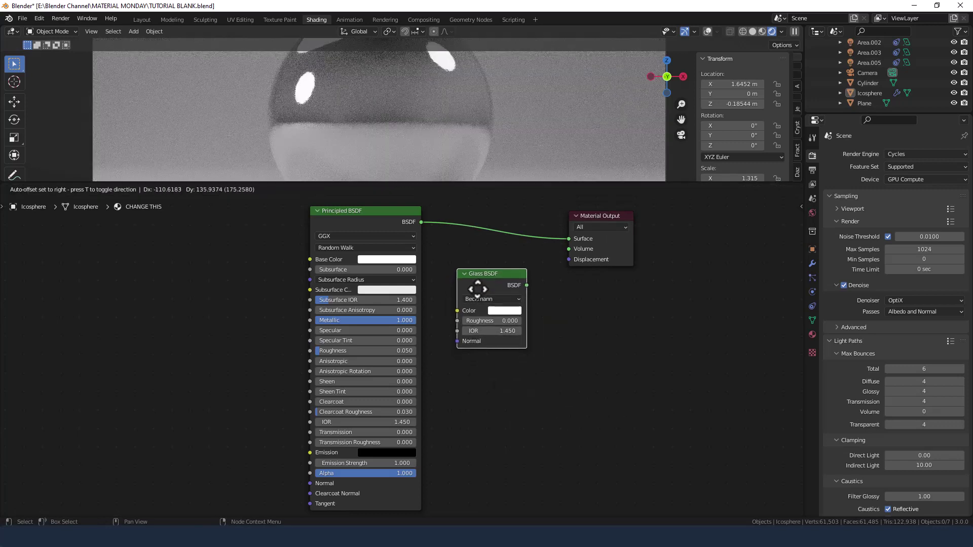
click(477, 282)
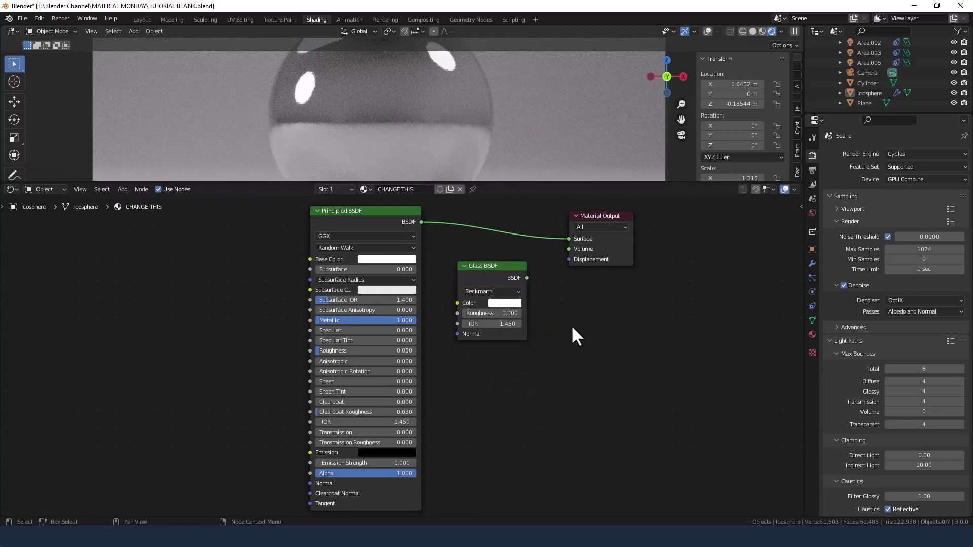
Insert a Mix Shader into the Principled-to-Output link and feed the Glass BSDF into its second Shader input.
key(shift+a)
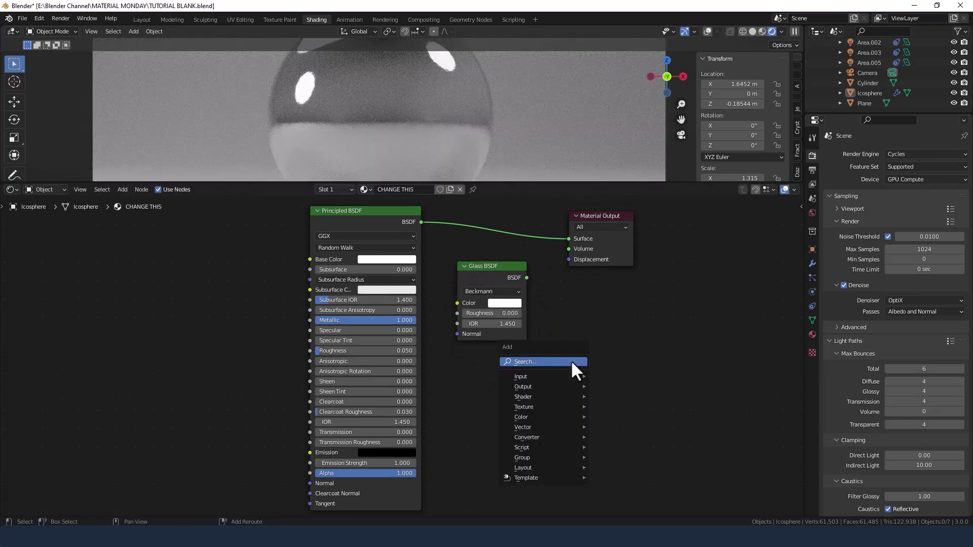
click(571, 362)
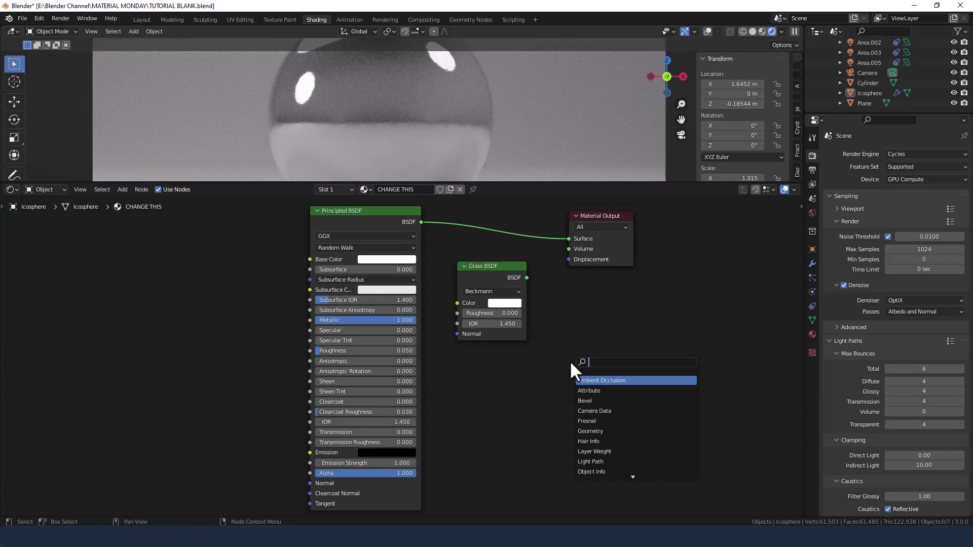
text(mix)
key(Return)
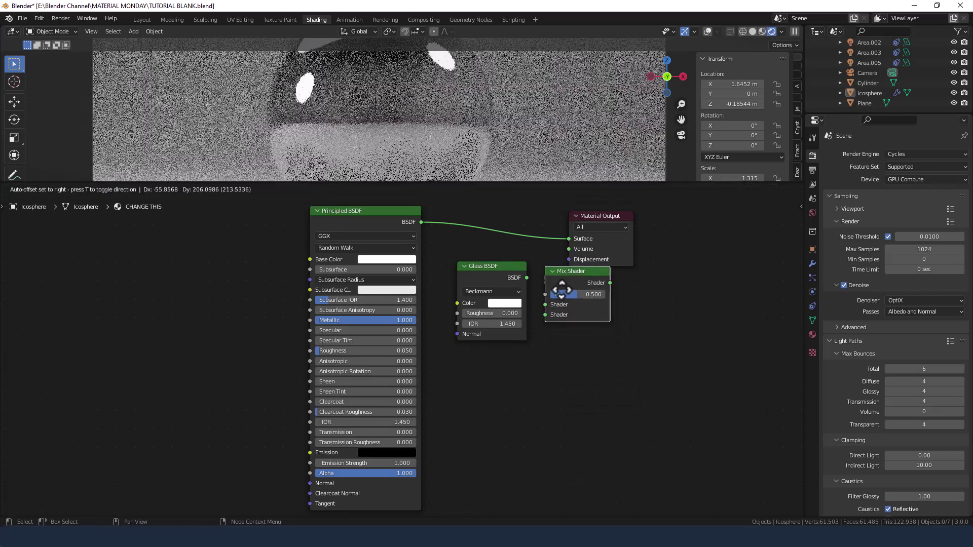
click(560, 273)
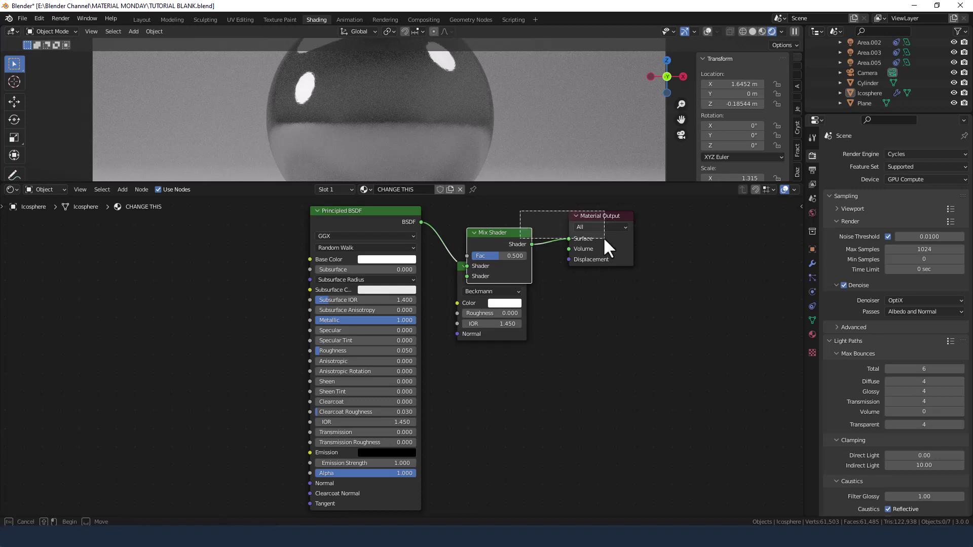
drag(496, 233, 565, 225)
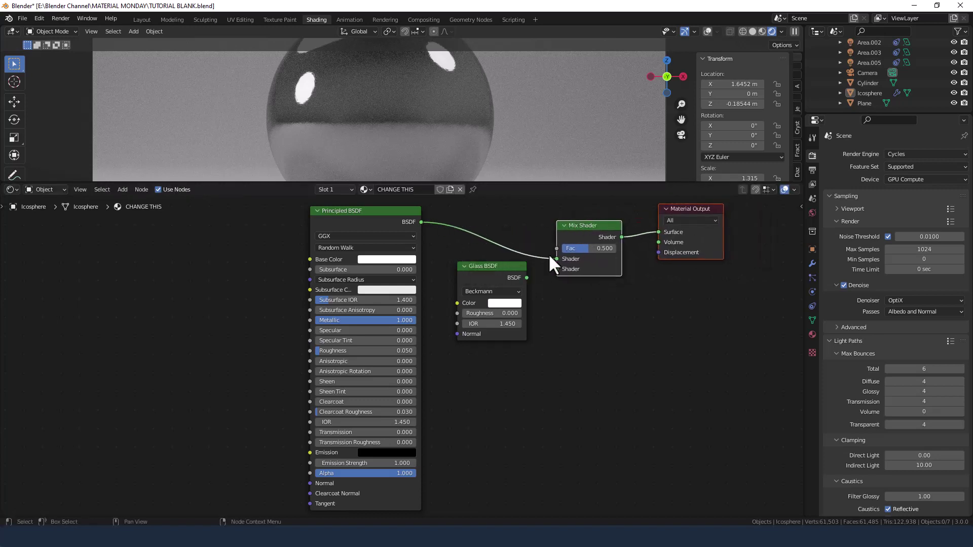
drag(527, 277, 557, 269)
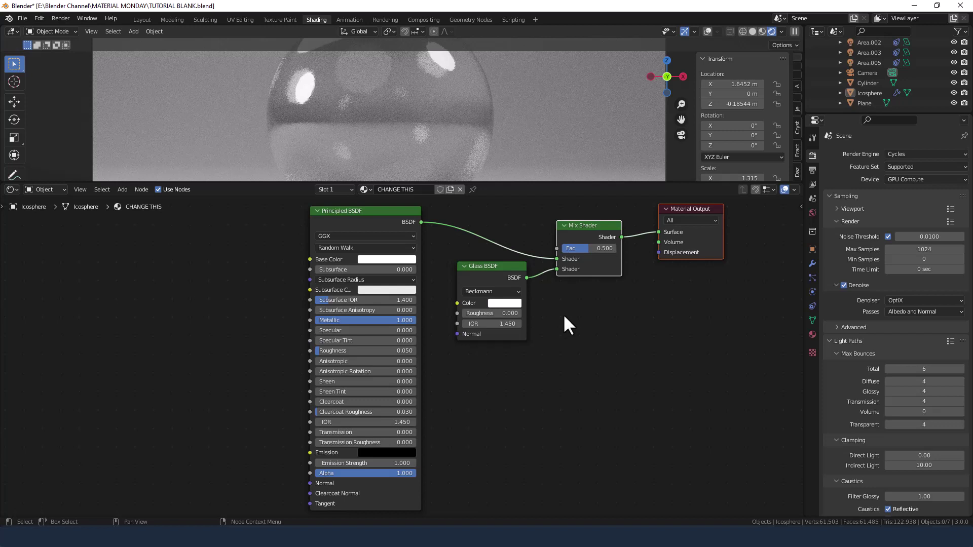
middle_drag(564, 316, 557, 384)
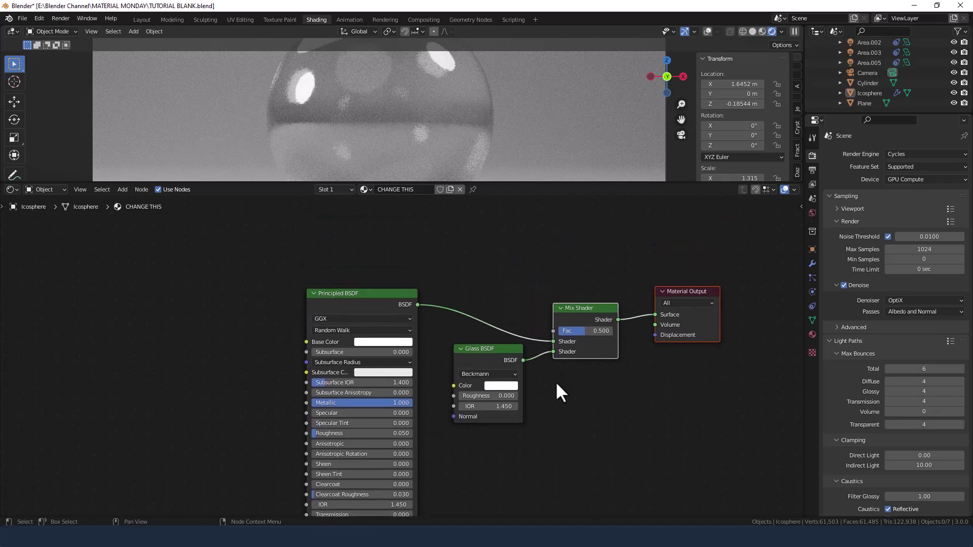
Add a Layer Weight node above the Principled BSDF with Blend set to 0.15.
key(shift+a)
click(473, 281)
text(LAYER)
click(505, 302)
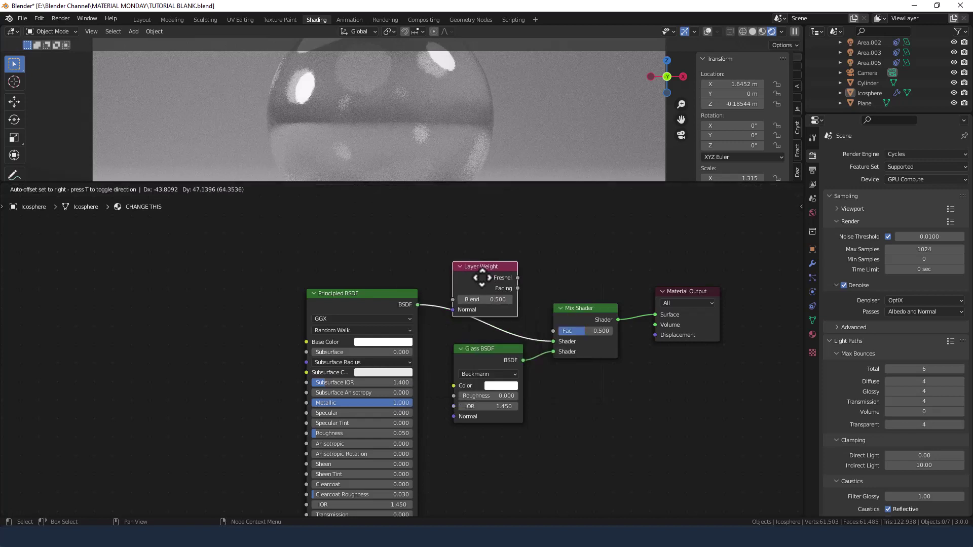
click(383, 248)
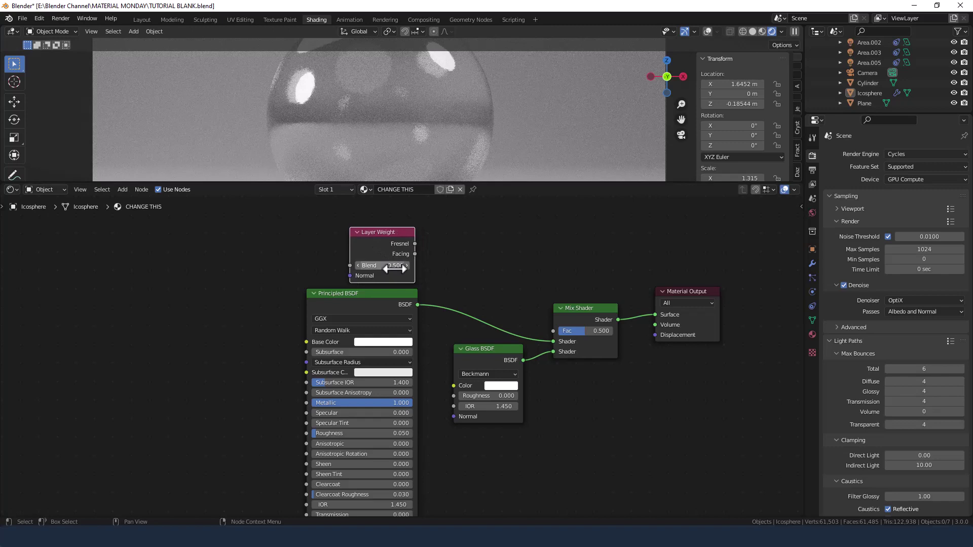
click(394, 265)
text(0.15)
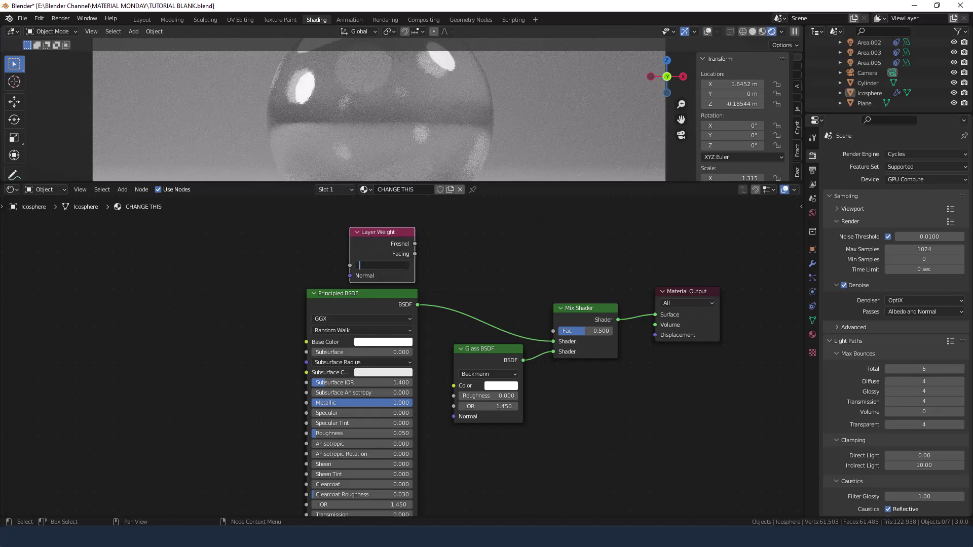
key(Return)
Connect the Layer Weight Facing output to the Mix Shader Fac input.
drag(414, 254, 553, 335)
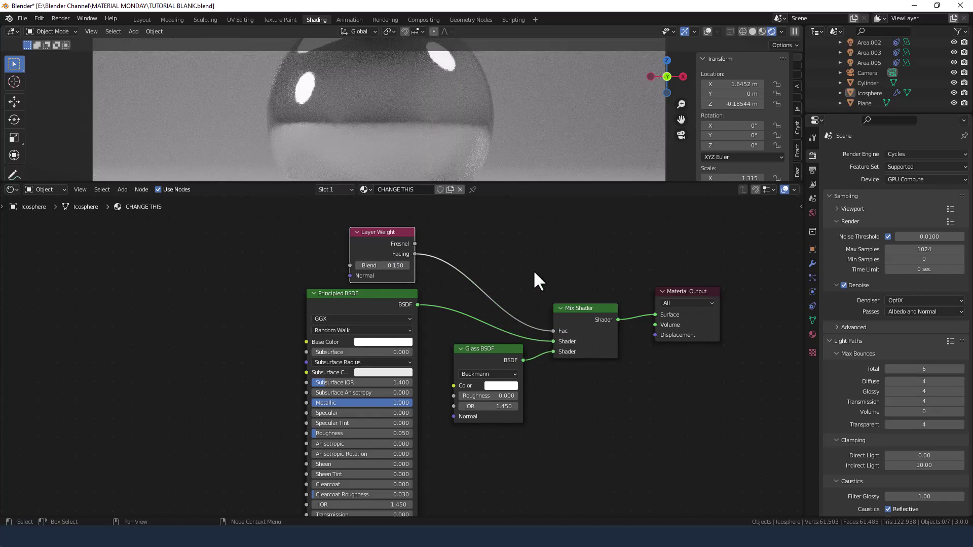
scroll(507, 268, down, 3)
middle_drag(503, 268, 547, 221)
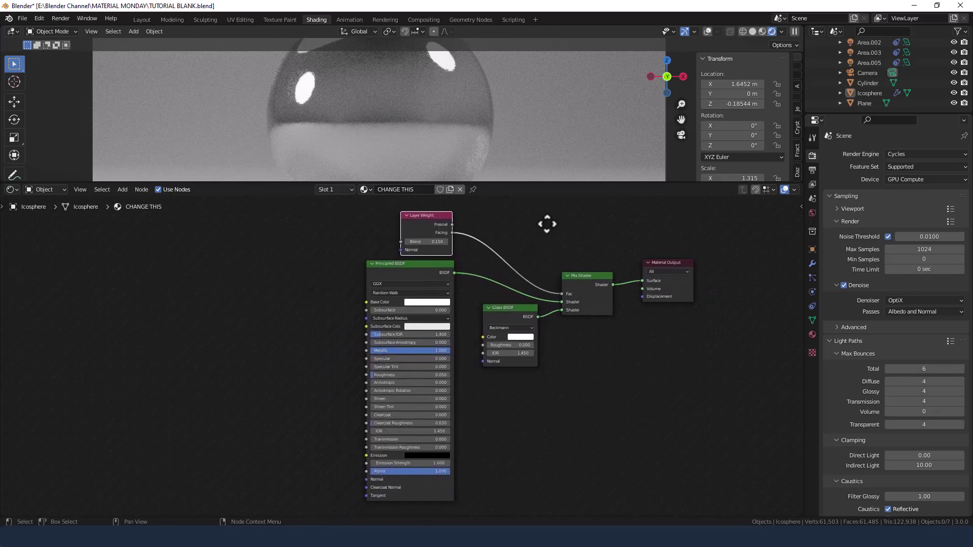
scroll(304, 299, up, 2)
middle_drag(293, 297, 426, 287)
scroll(436, 287, down, 1)
Add Texture Coordinate, Noise Texture and ColorRamp nodes on the left of the node tree.
key(shift+a)
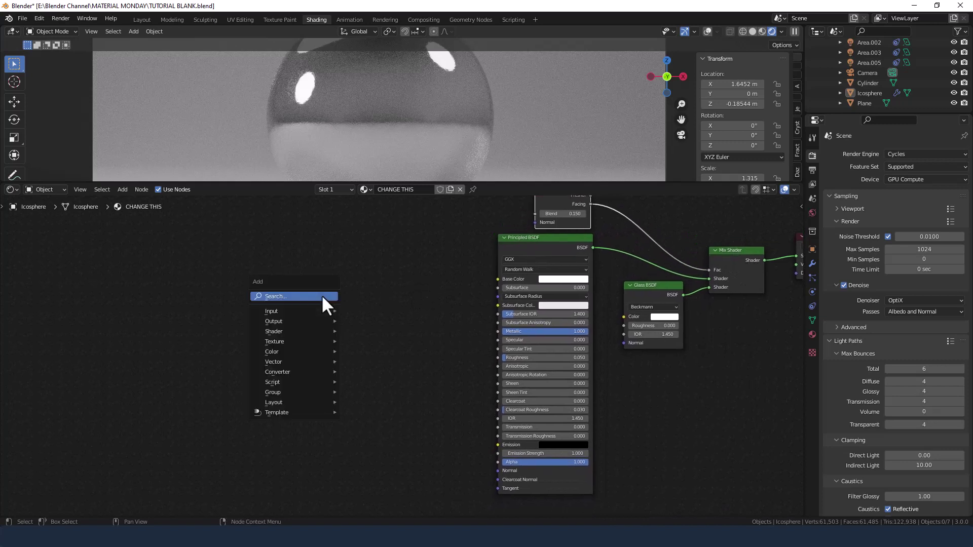
text(TEXTURE C)
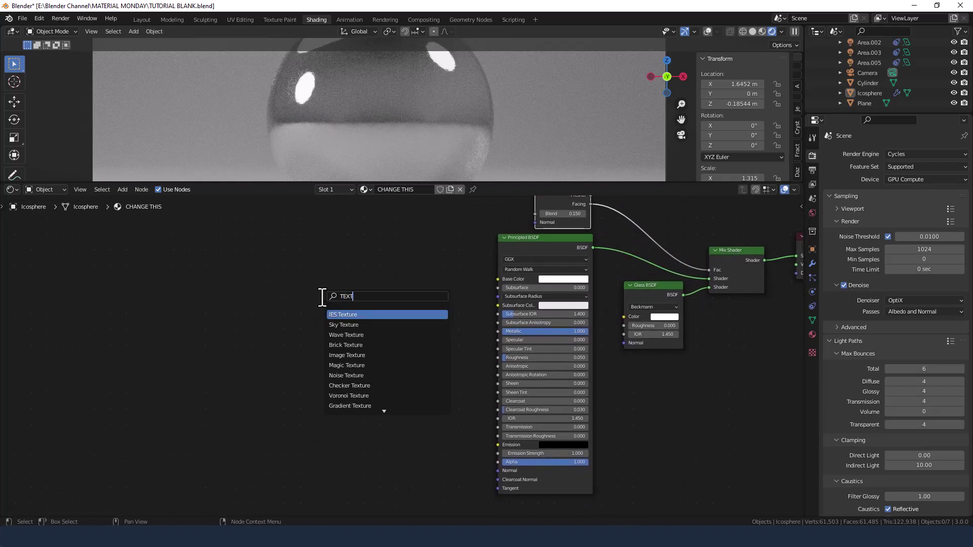
click(331, 325)
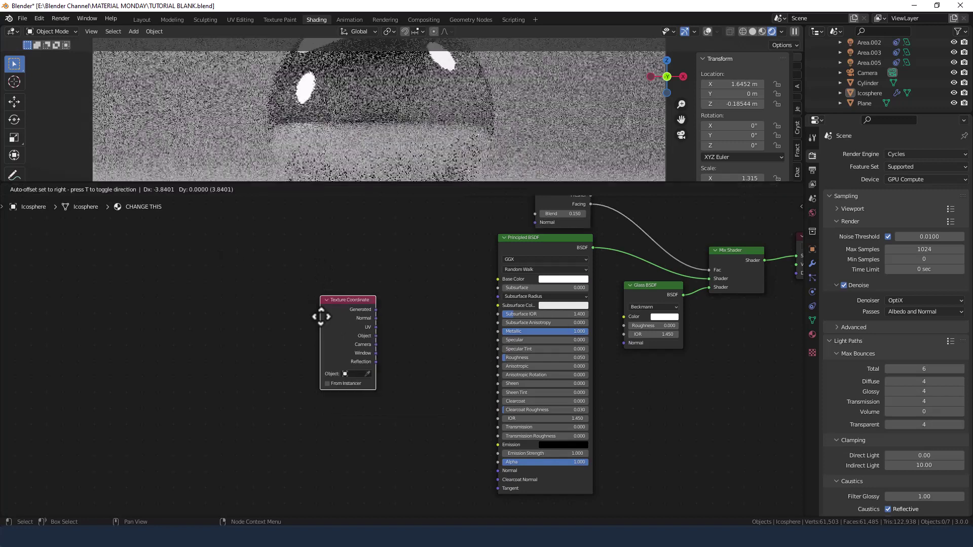
click(192, 306)
key(shift+a)
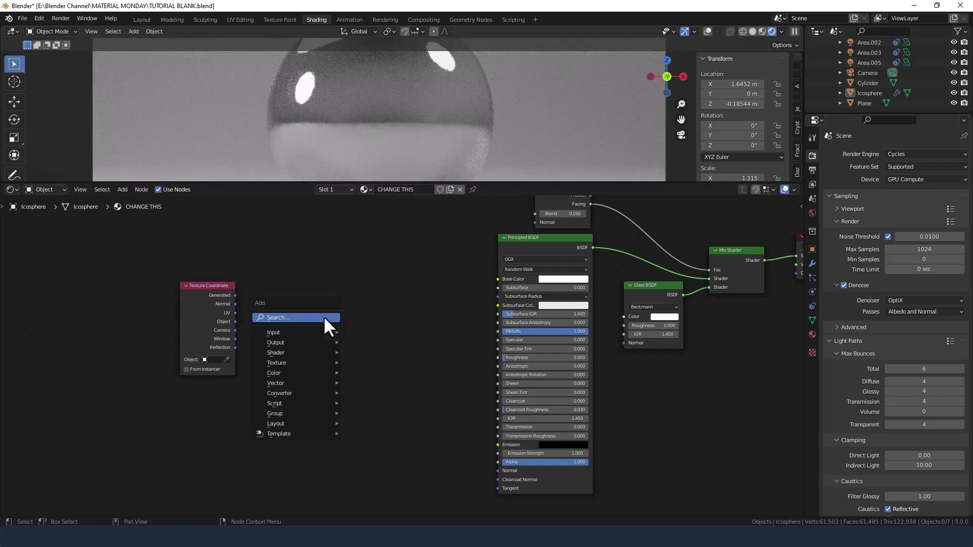
text(NOIS)
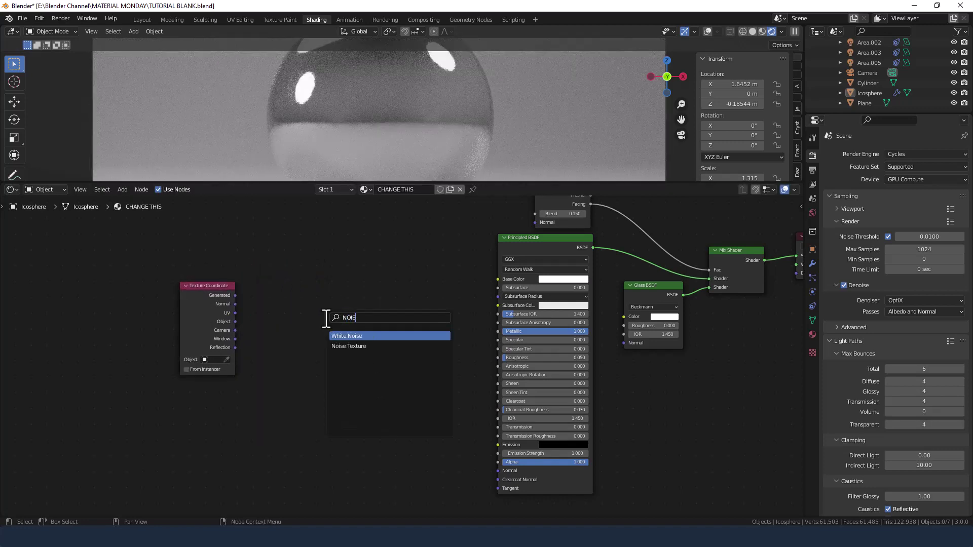
click(361, 346)
click(299, 312)
key(shift+a)
click(376, 316)
text(RAMP)
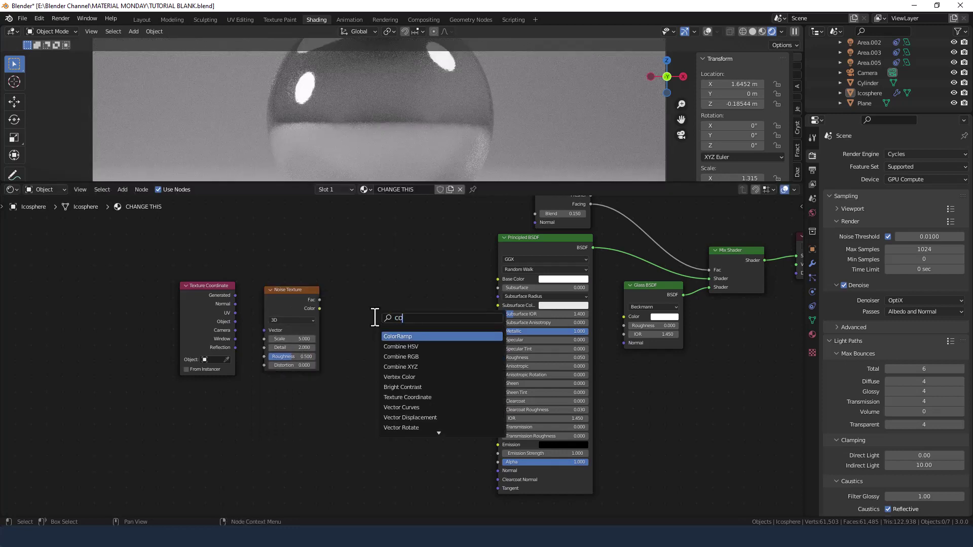
key(Return)
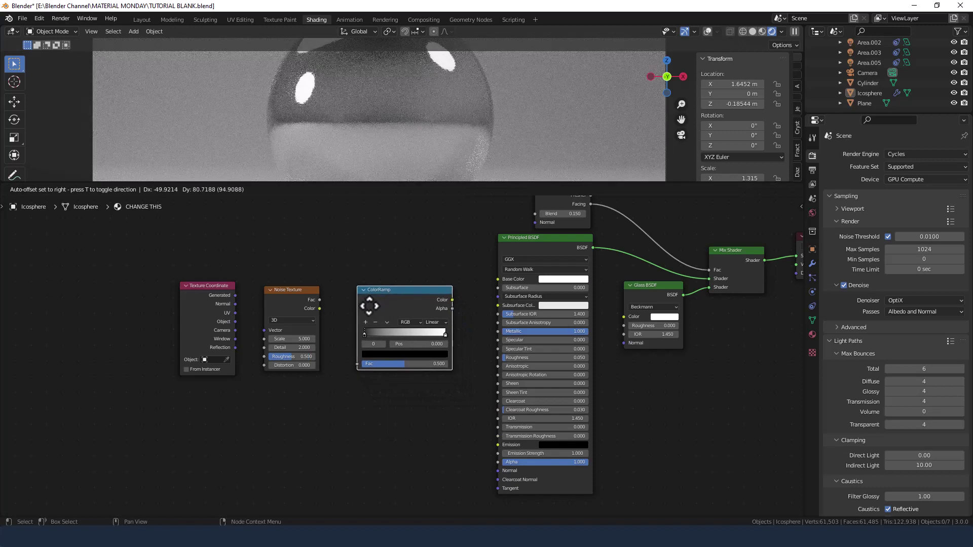
click(365, 306)
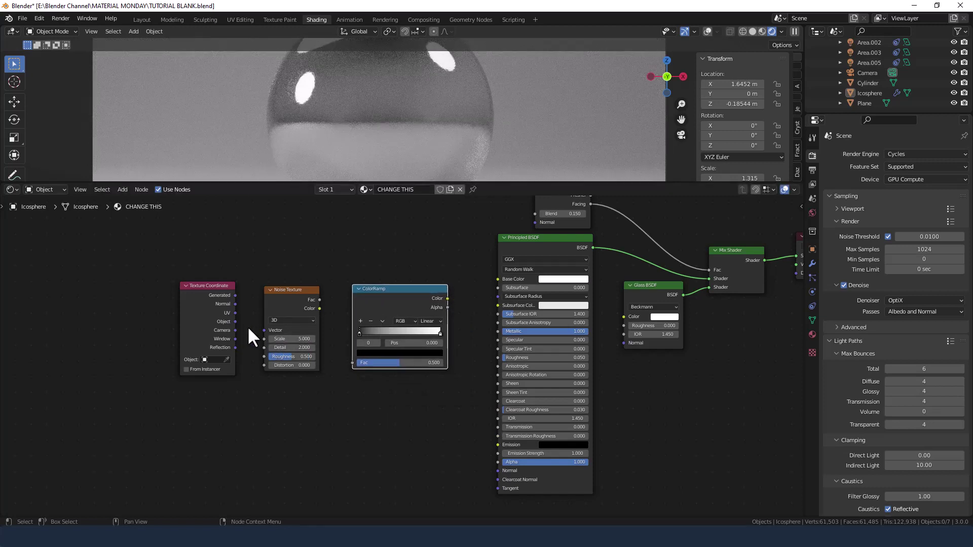
Wire Object to Noise Vector, Noise Fac to ColorRamp Fac, and ColorRamp Color to Principled Alpha.
drag(235, 322, 264, 330)
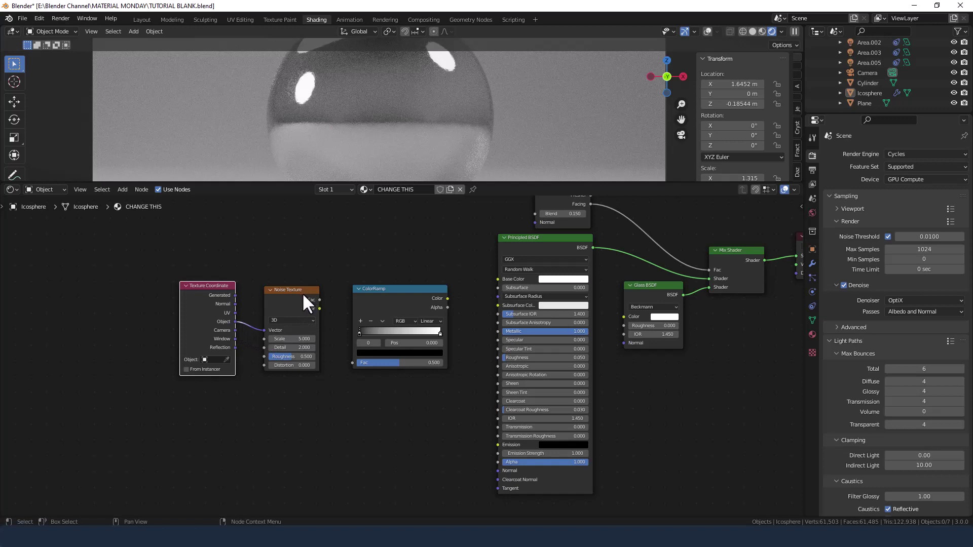
drag(319, 300, 333, 321)
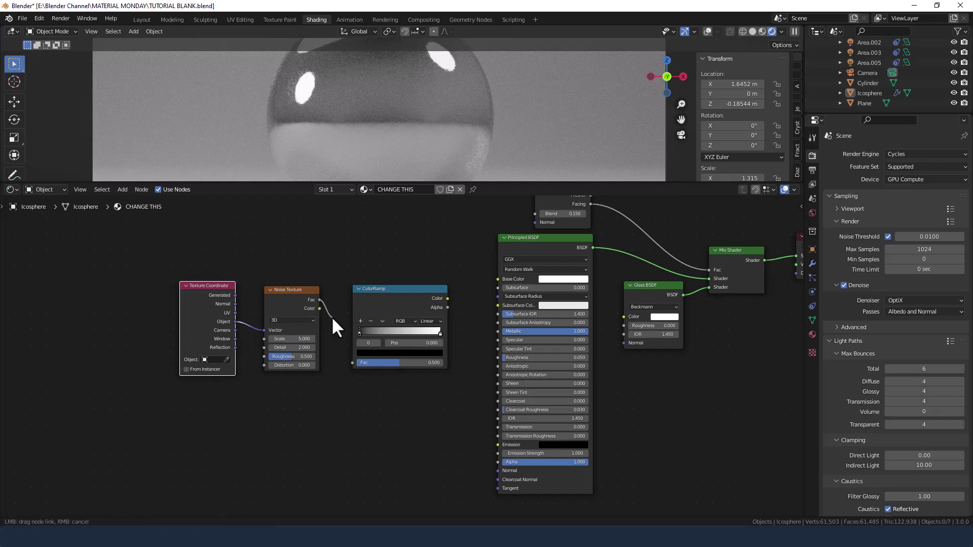
drag(347, 364, 350, 366)
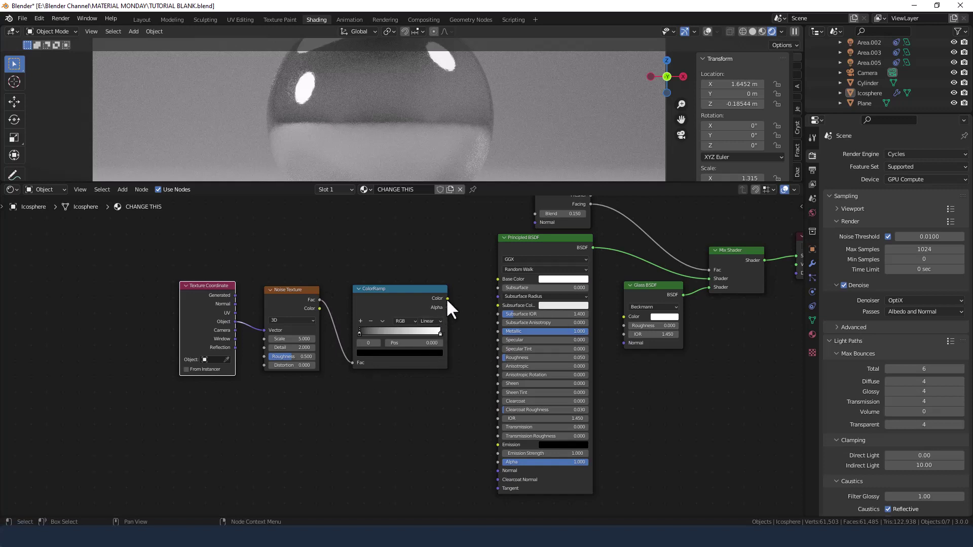
drag(125, 262, 378, 380)
drag(383, 298, 364, 403)
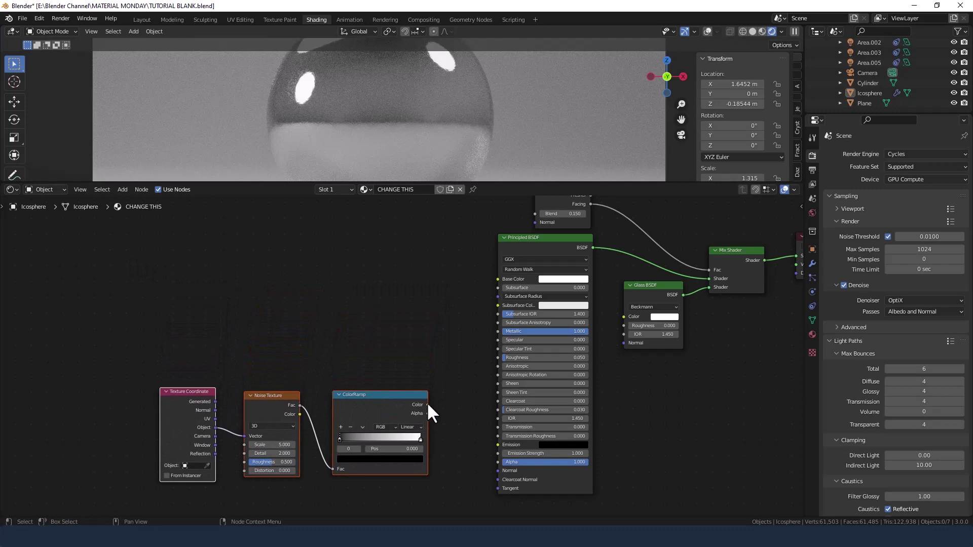
drag(427, 405, 496, 463)
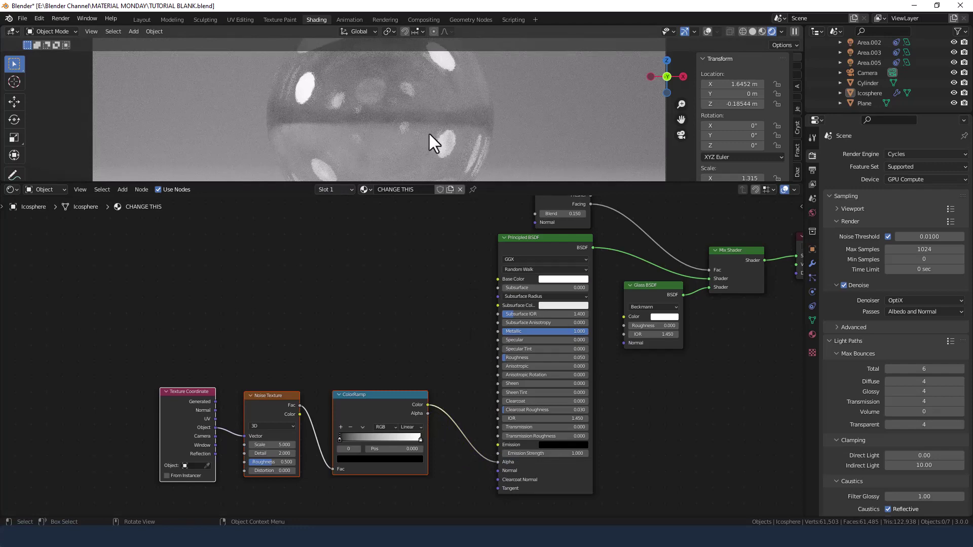
middle_drag(339, 374, 343, 296)
scroll(282, 390, up, 2)
Set Noise Texture Scale 1, Detail 15, Roughness 0.9, Distortion 10, and ColorRamp interpolation to Ease.
scroll(282, 400, up, 1)
click(253, 382)
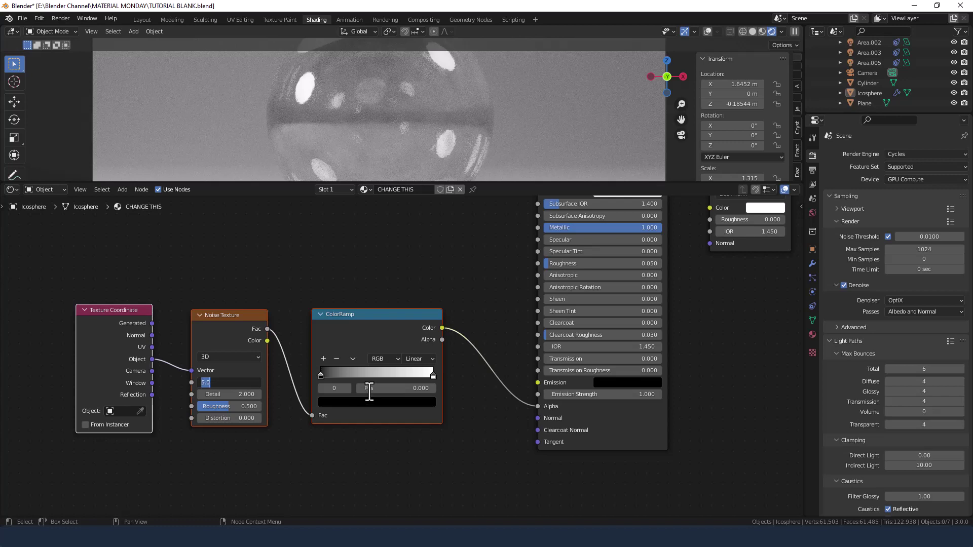
text(1)
key(Tab)
text(15)
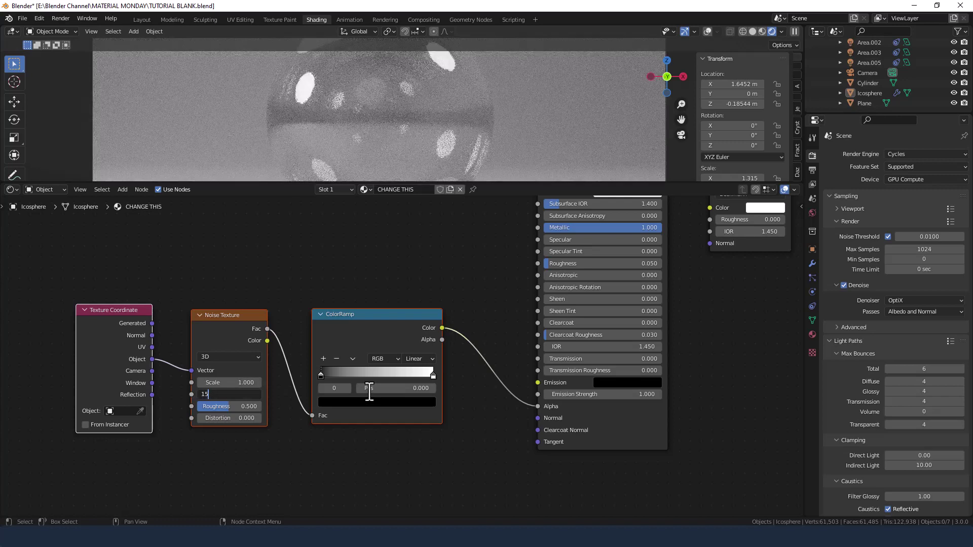
key(Tab)
text(.9)
key(Tab)
text(10)
key(Return)
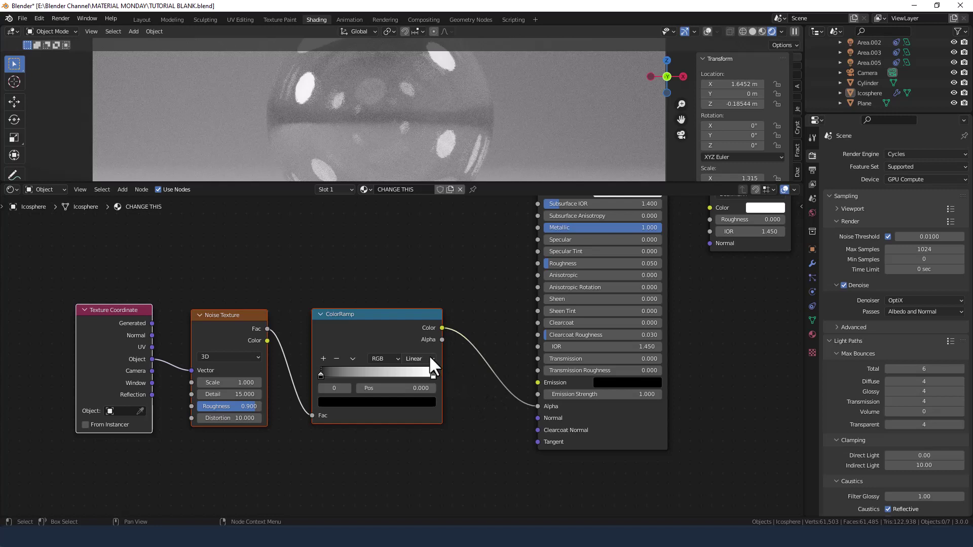
click(429, 358)
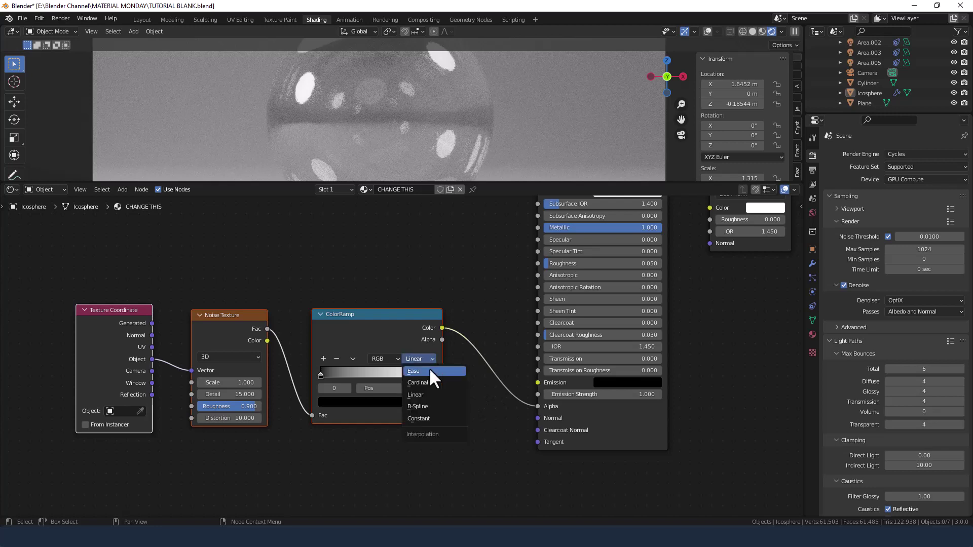
click(429, 370)
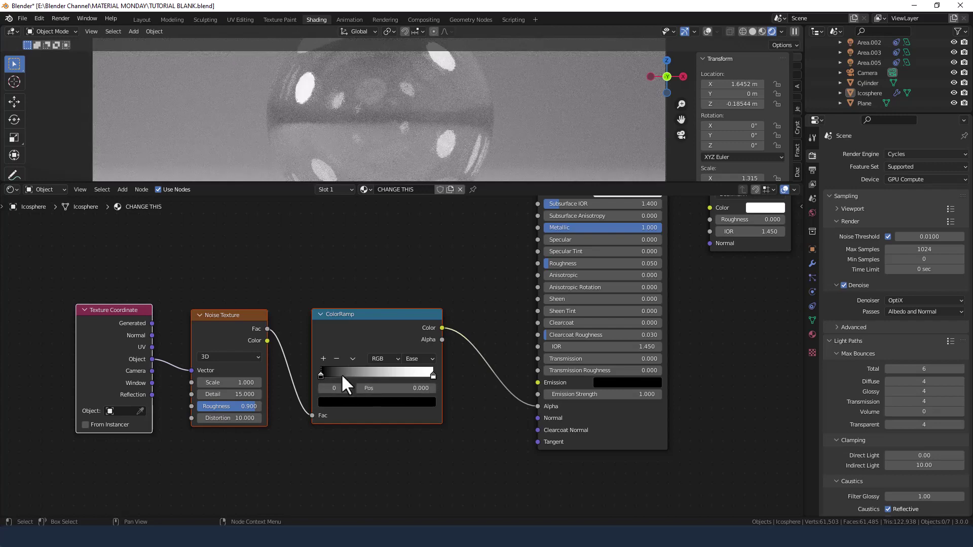
Move the black ColorRamp stop to position 0.05.
drag(320, 377, 324, 374)
click(428, 388)
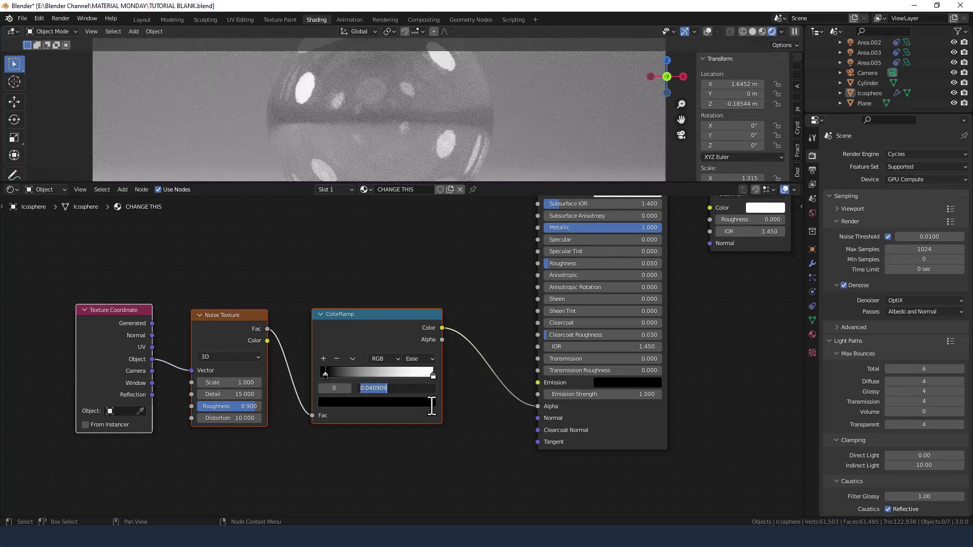
text(.05)
key(Return)
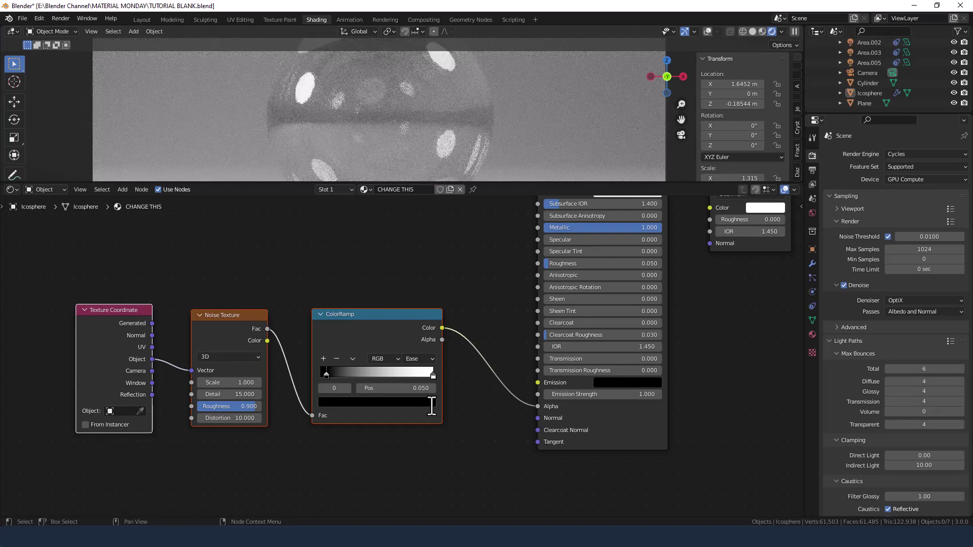
Set the first ColorRamp stop's colour to brightness (V) 1.
click(370, 402)
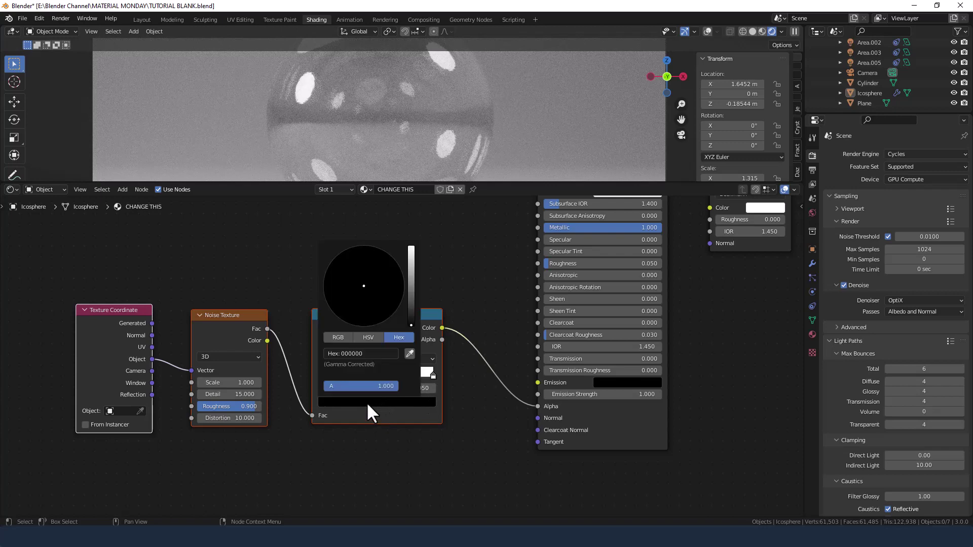
drag(411, 312, 411, 251)
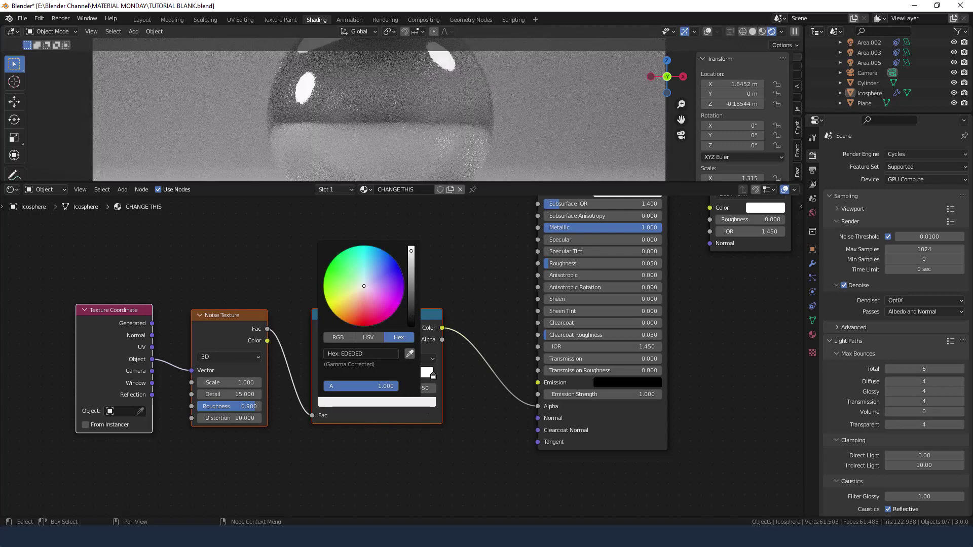
click(376, 337)
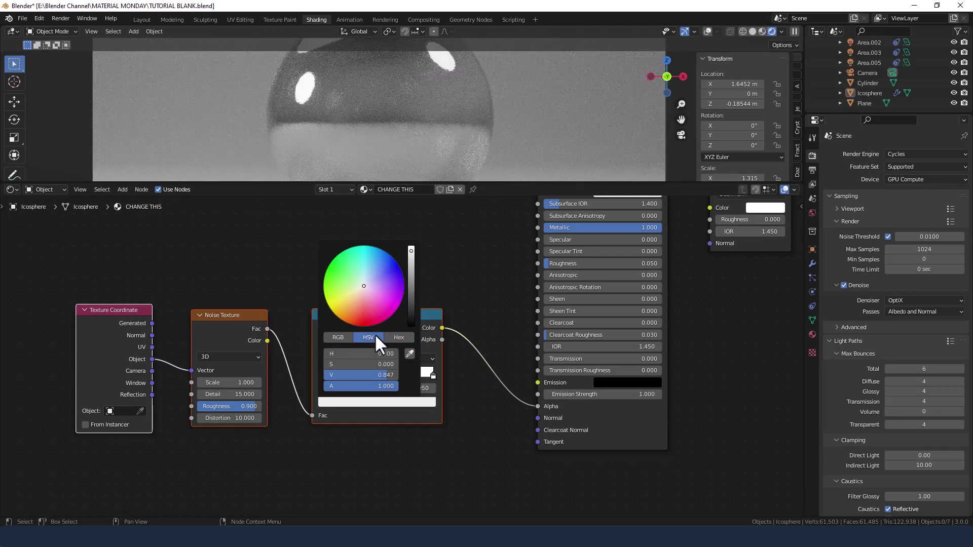
click(353, 374)
text(1)
key(Return)
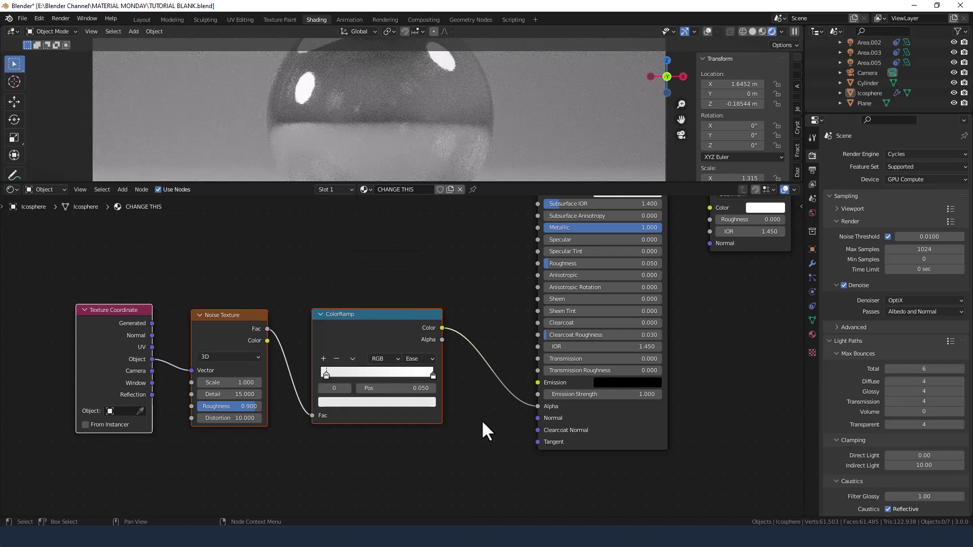
Set the other ColorRamp stop's brightness (V) to 0.7.
click(352, 406)
click(384, 374)
text(.7)
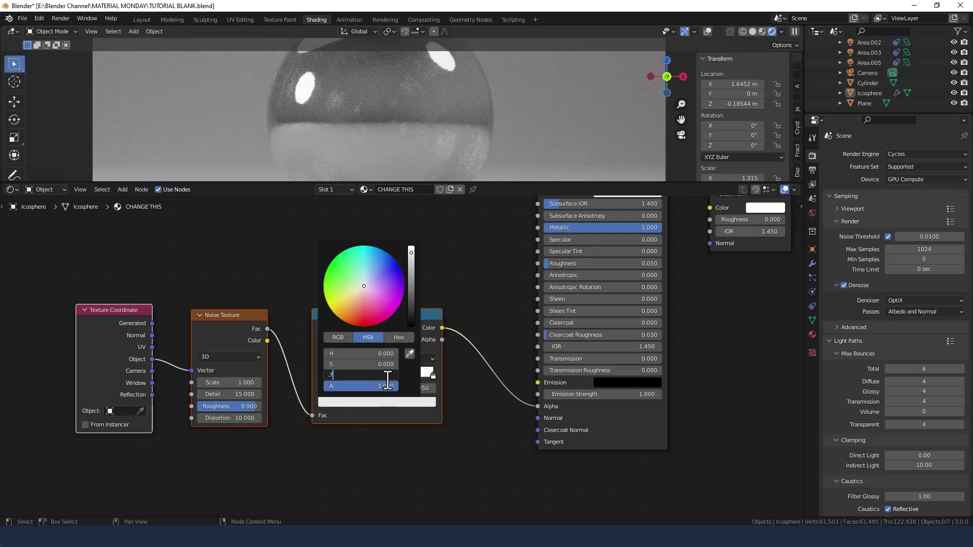
key(Return)
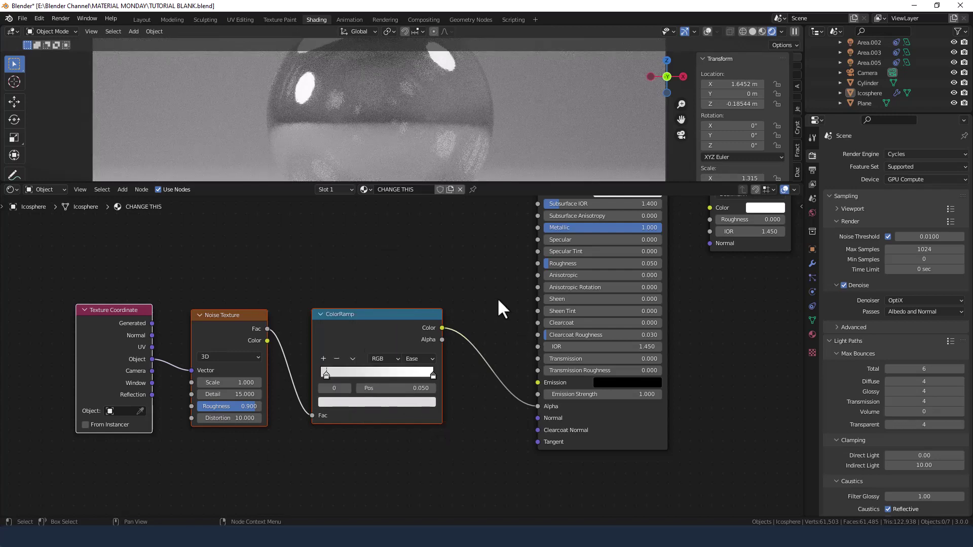
scroll(498, 301, down, 3)
middle_drag(479, 296, 346, 357)
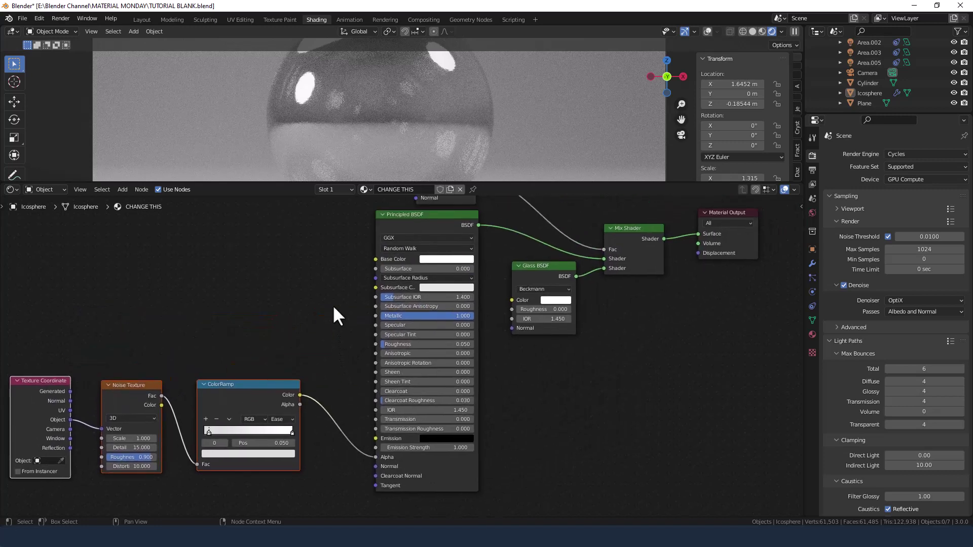
Raise the Principled BSDF Base Color saturation to about 0.778 for a gold tone.
middle_drag(333, 306, 307, 323)
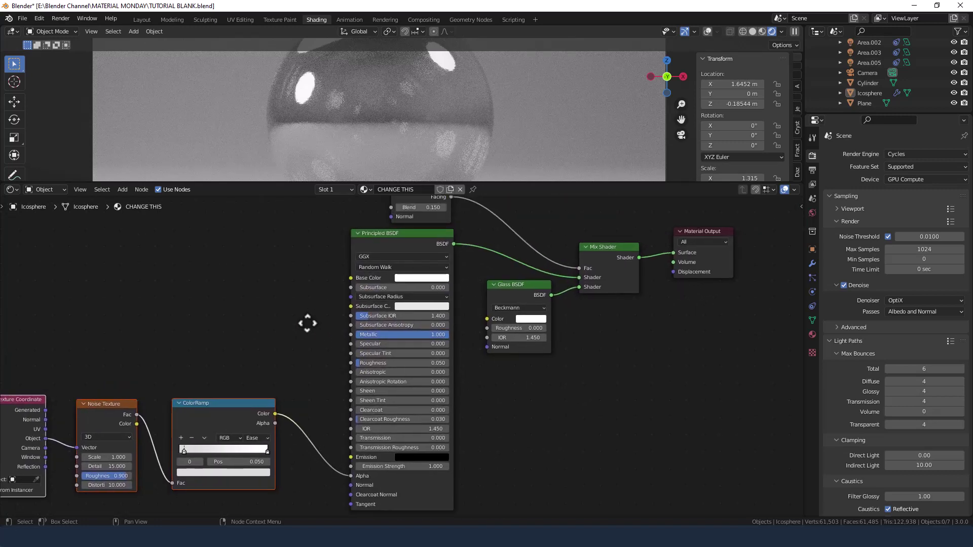
click(415, 278)
mouse_move(418, 248)
mouse_down()
mouse_move(444, 247)
mouse_move(434, 239)
mouse_up()
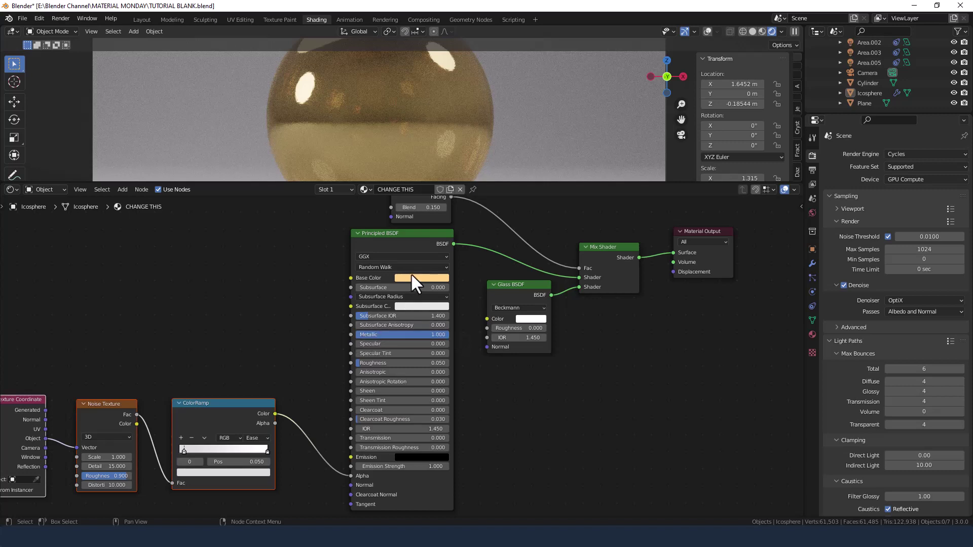
middle_drag(508, 382, 479, 352)
Switch the Glass BSDF distribution to GGX.
click(488, 282)
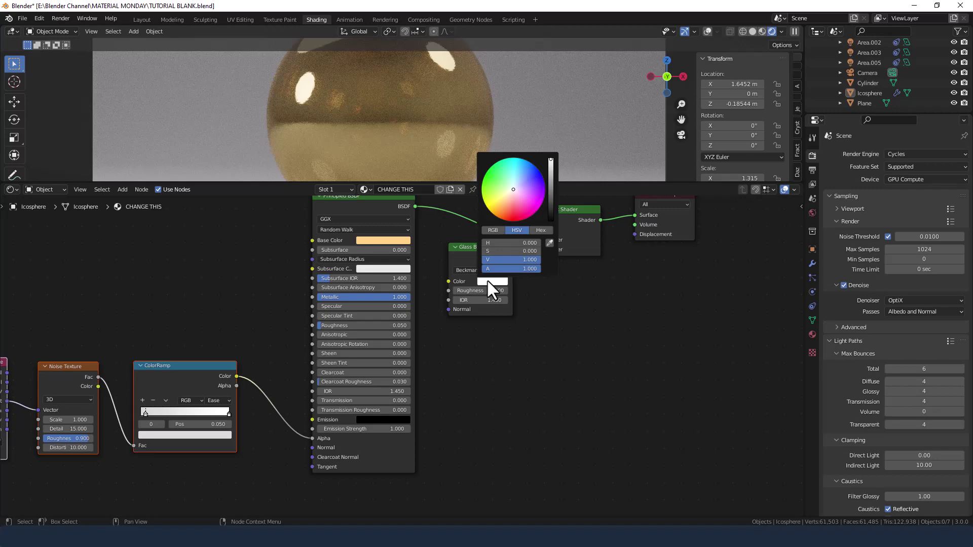
click(479, 269)
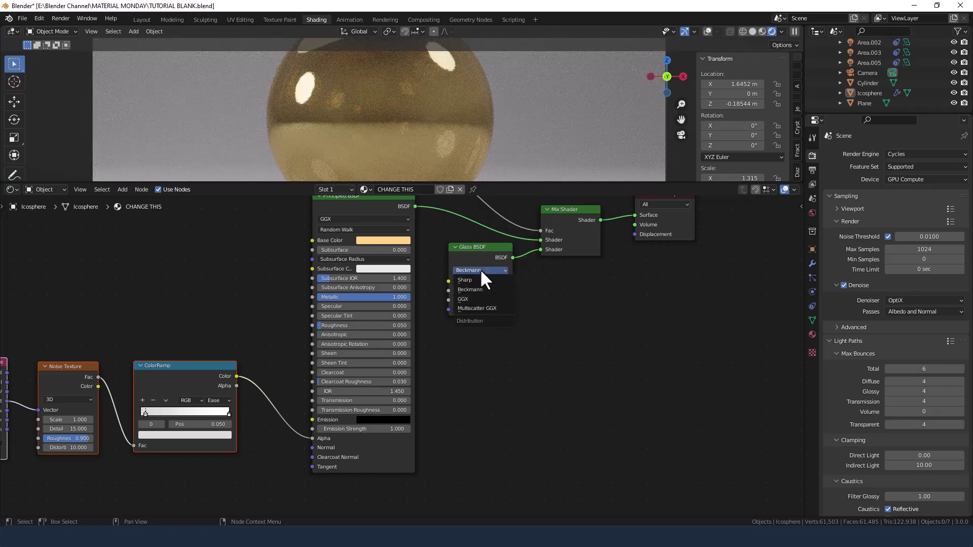
click(481, 299)
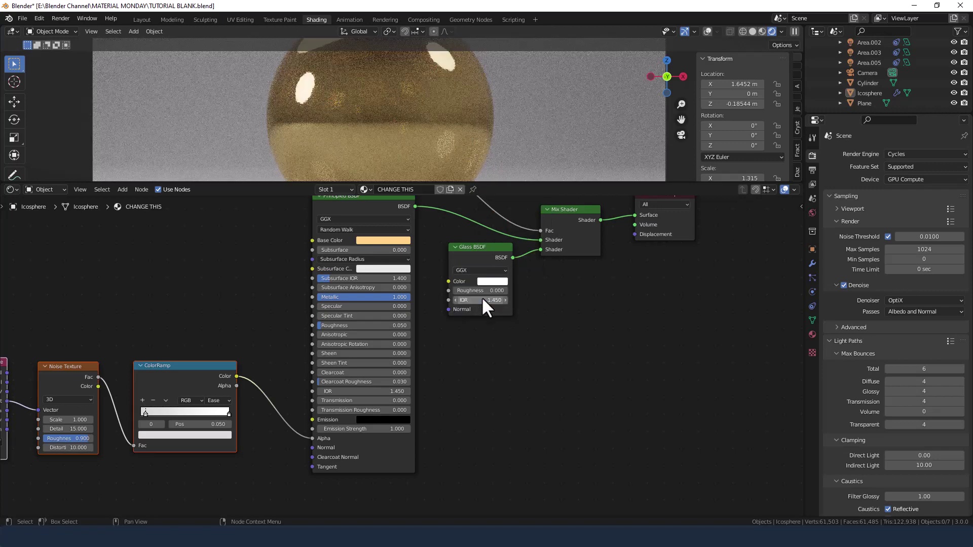
scroll(526, 307, up, 1)
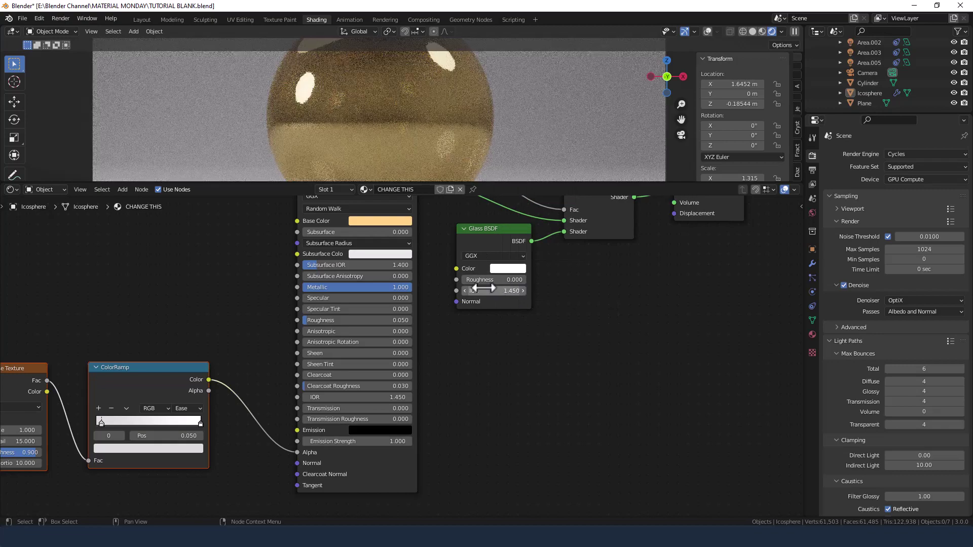
Make the Glass BSDF colour purple with Saturation 1 and Hue about 0.73.
click(499, 269)
click(508, 235)
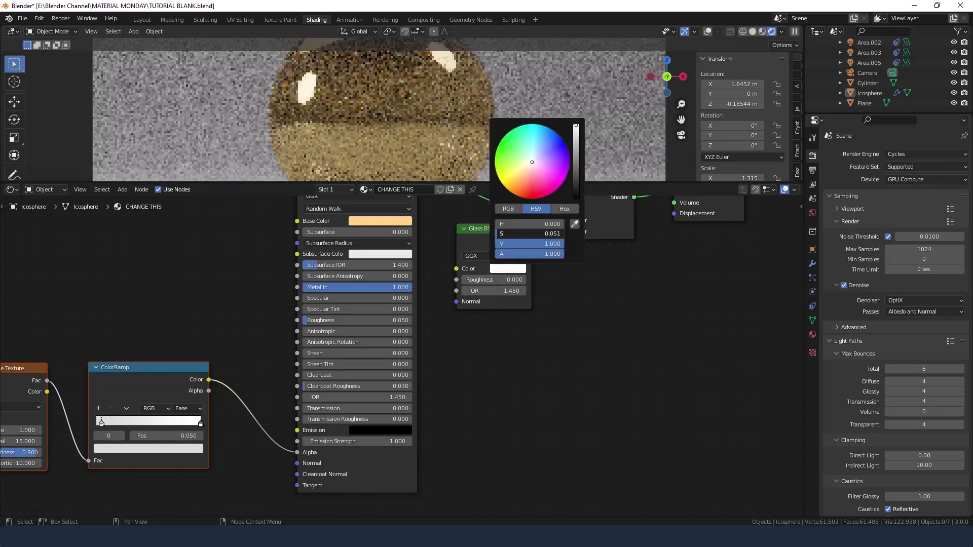
text(1)
key(Return)
drag(511, 224, 545, 223)
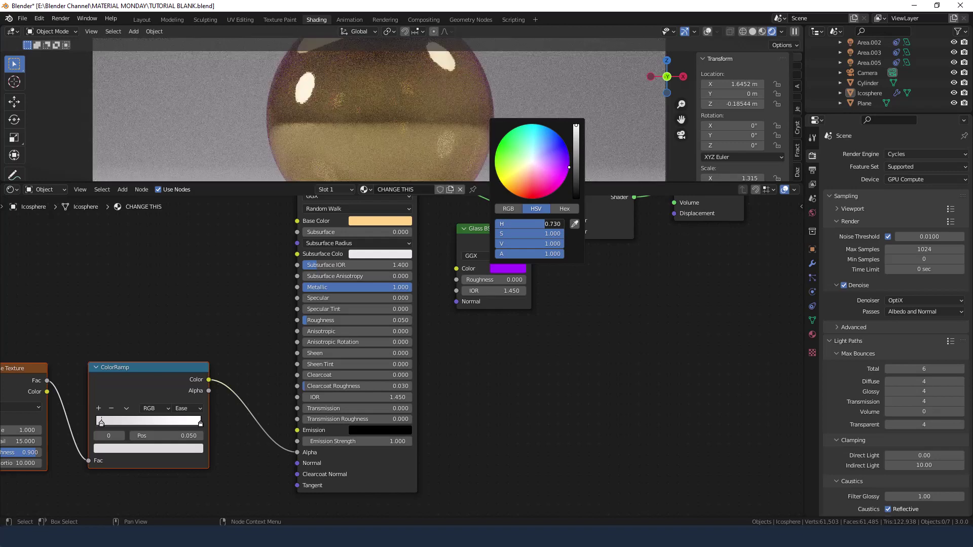
scroll(300, 82, down, 2)
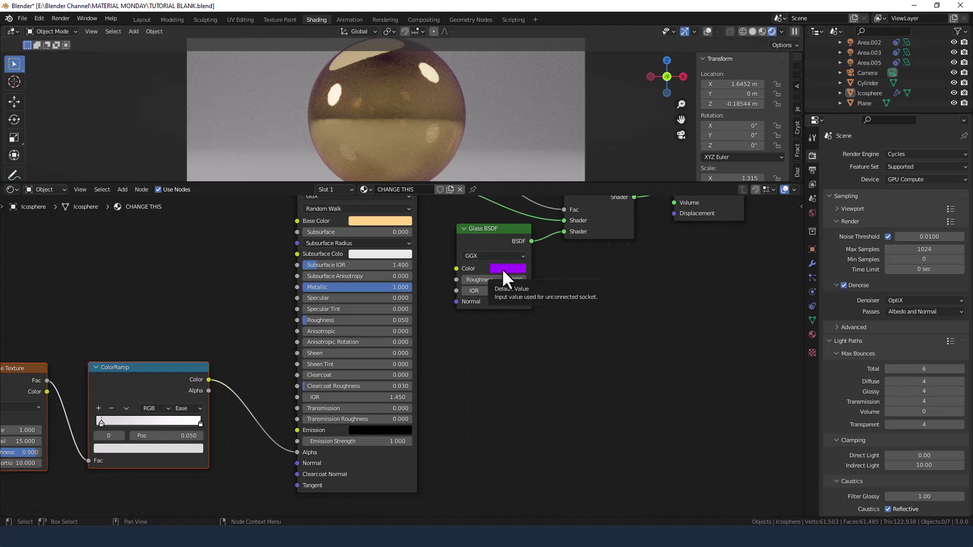
Change the Layer Weight Blend to 0.1.
middle_drag(473, 215, 459, 300)
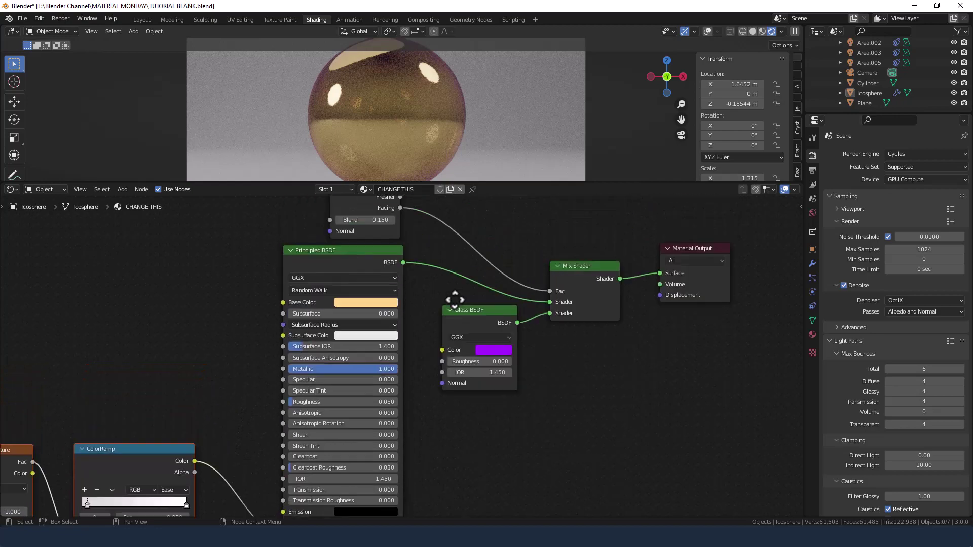
mouse_move(365, 224)
mouse_down()
mouse_move(395, 224)
mouse_move(364, 223)
mouse_up()
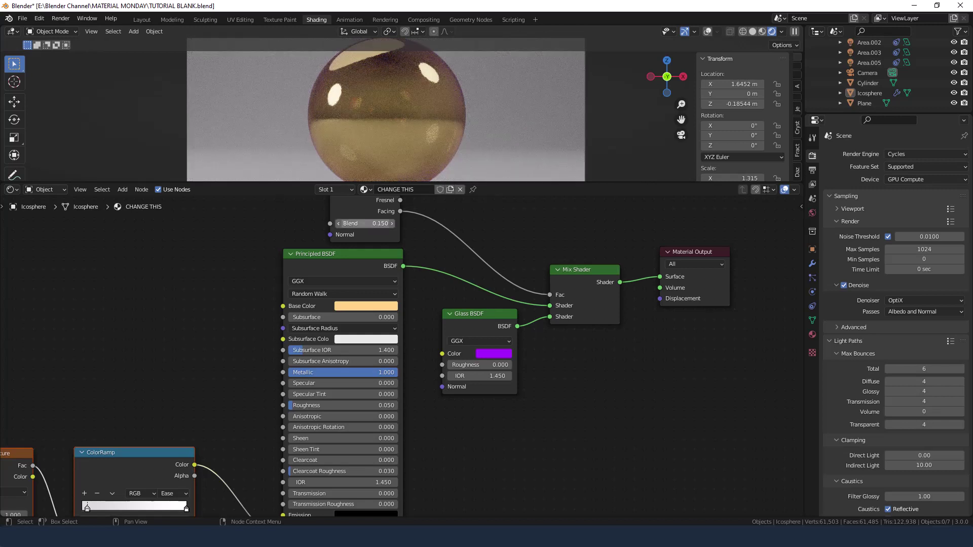
click(353, 223)
key(BackSpace)
text(.1)
key(Return)
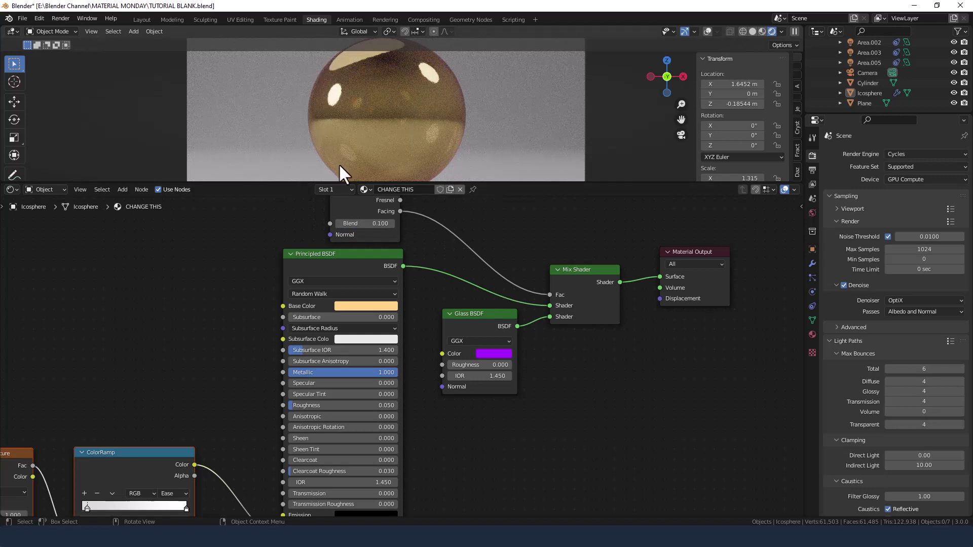
scroll(450, 346, down, 4)
Shift the selected shader nodes slightly left and render the final image.
drag(335, 236, 644, 486)
drag(458, 333, 435, 329)
scroll(456, 288, up, 3)
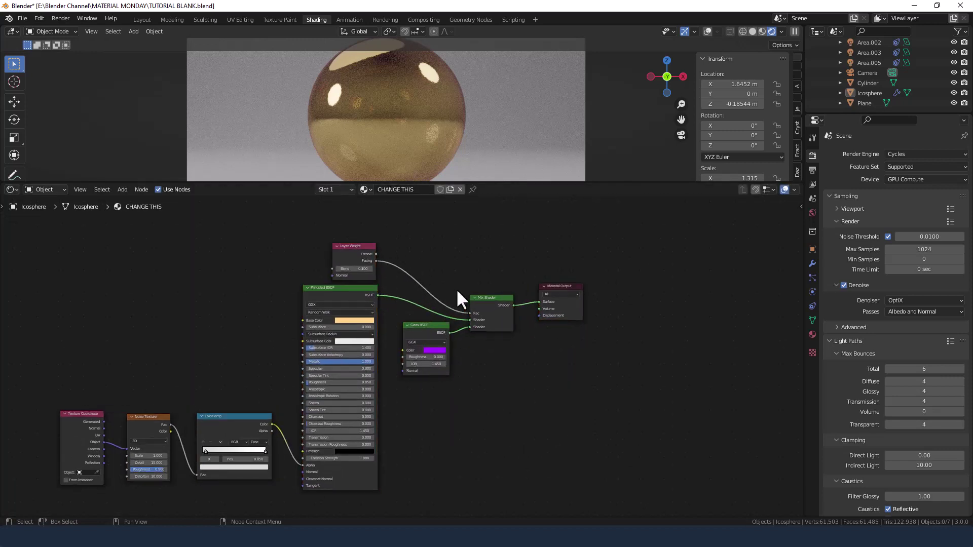
middle_drag(533, 263, 522, 279)
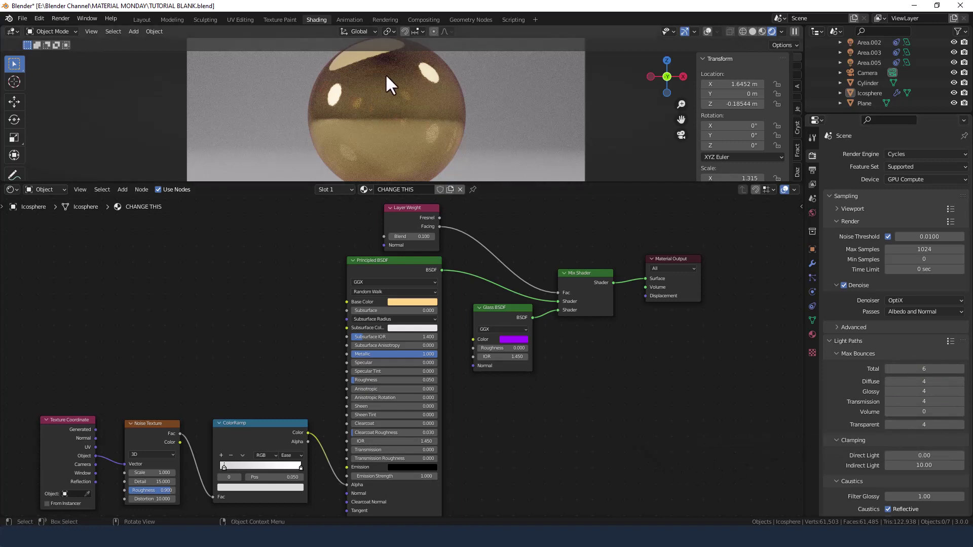
click(50, 17)
click(60, 27)
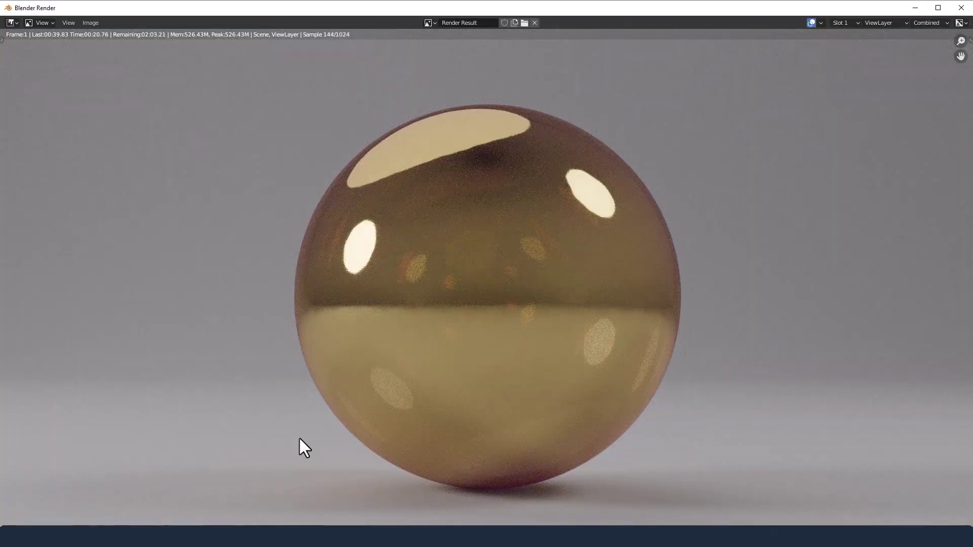